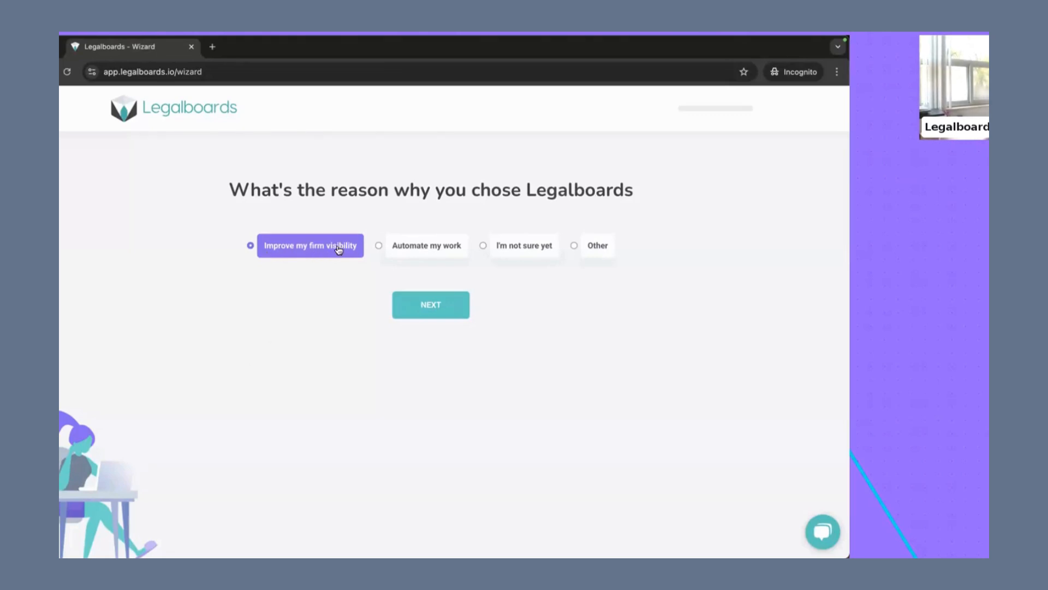
Step: Choose "Improve my firm visibility" as the reason for using Legalboards and continue
{"action": "left_click", "coordinate": [448, 247]}
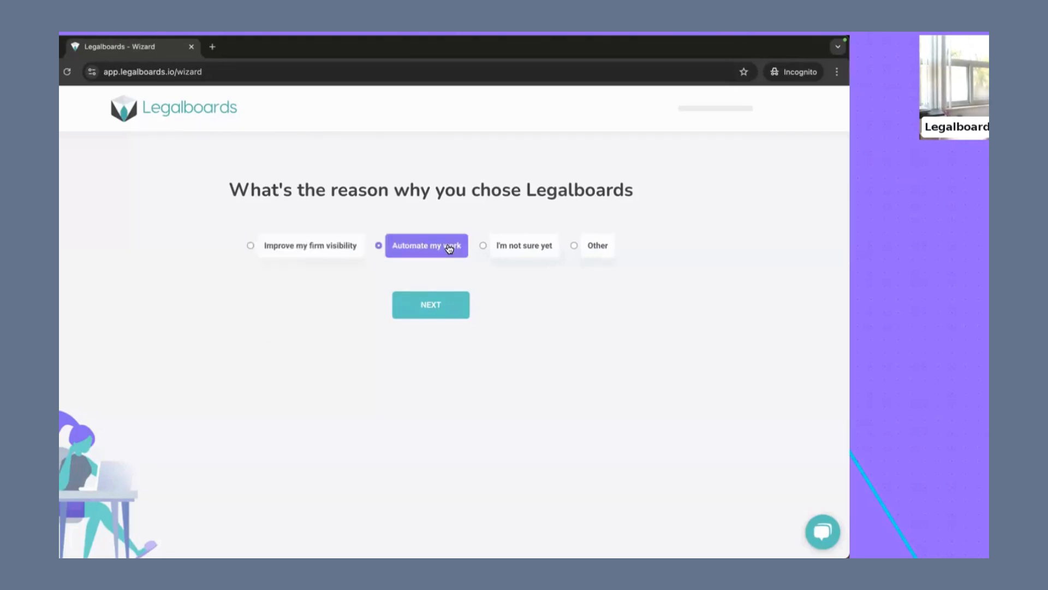
{"action": "left_click", "coordinate": [293, 254]}
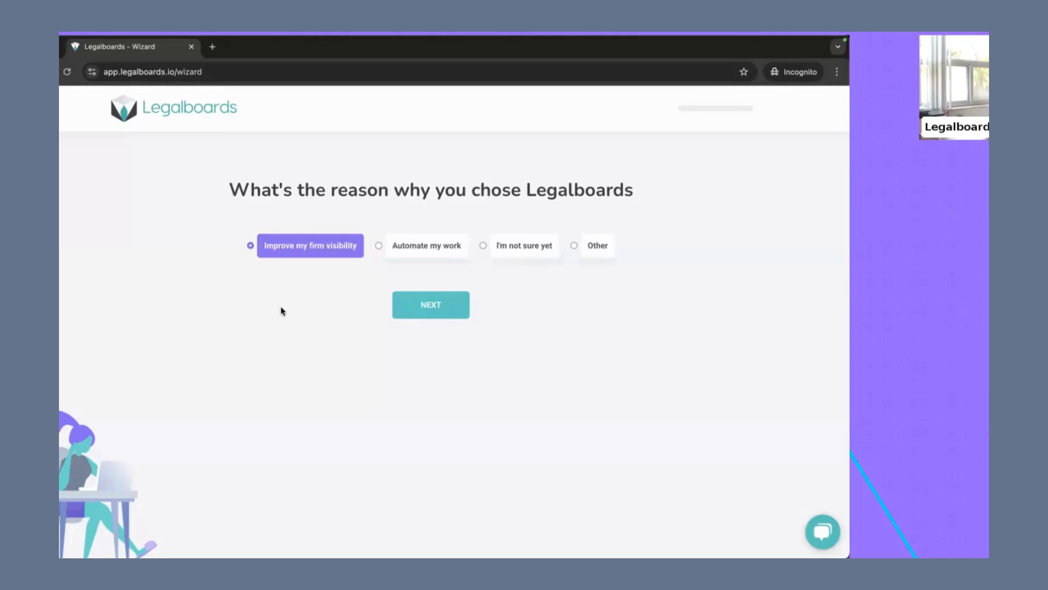
{"action": "left_click", "coordinate": [418, 308]}
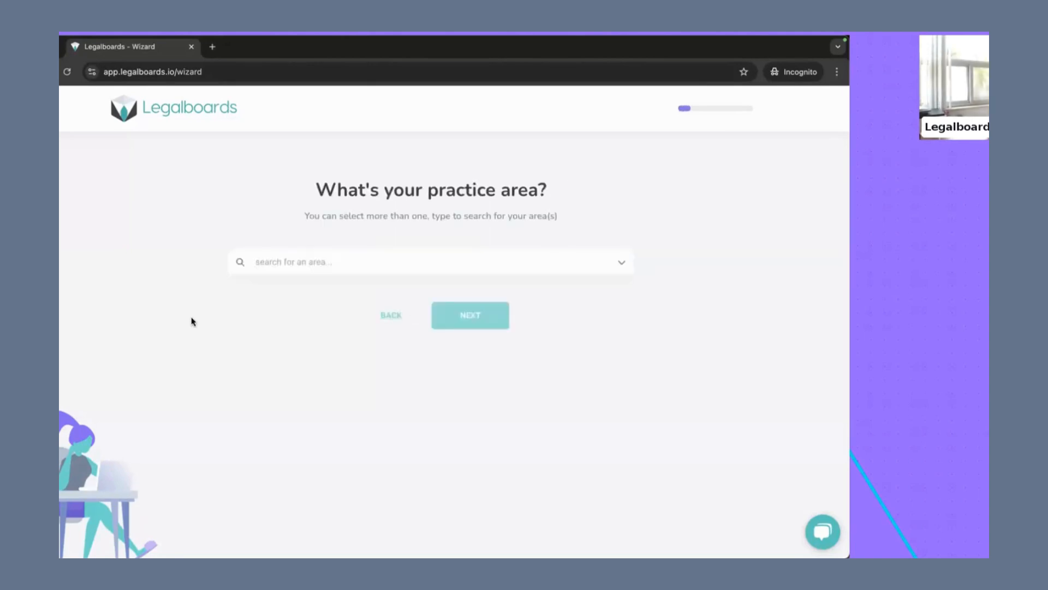
{"action": "left_click", "coordinate": [354, 262]}
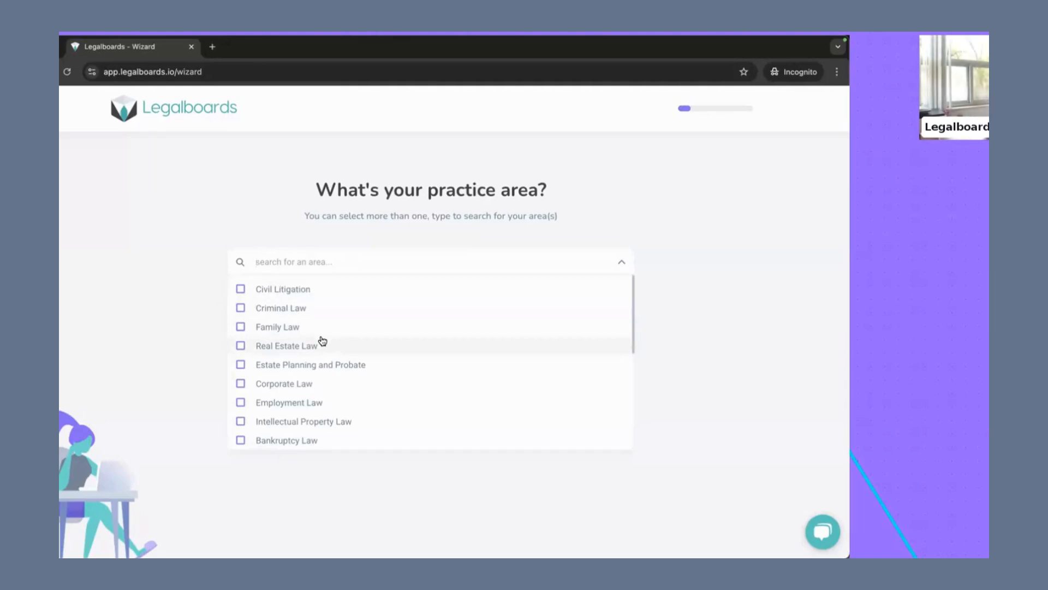
{"action": "type", "text": "test"}
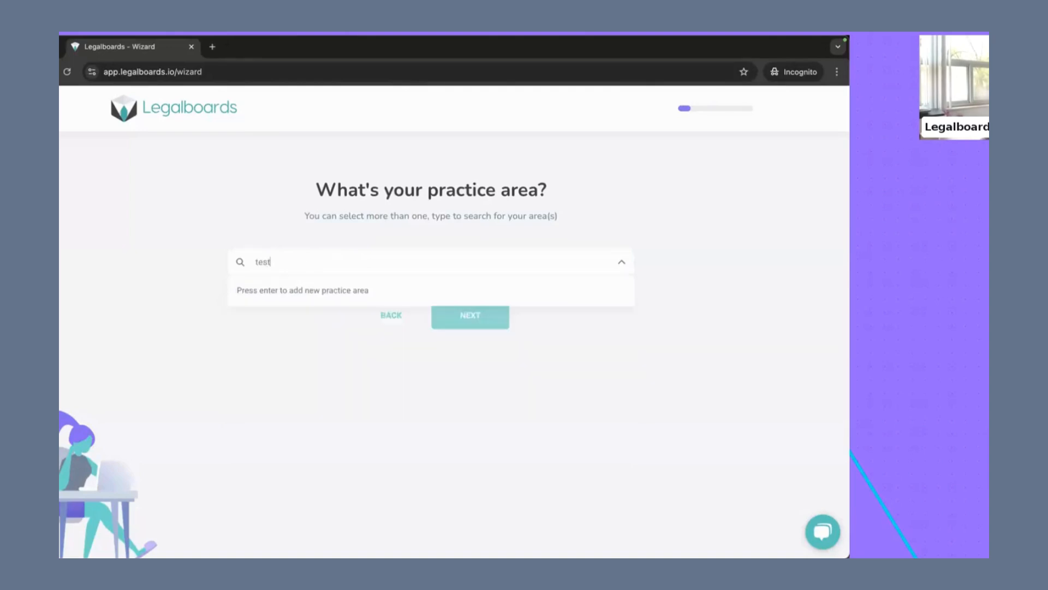
{"action": "key", "text": "BackSpace"}
{"action": "key", "text": "BackSpace"}
{"action": "key", "text": "BackSpace"}
{"action": "key", "text": "BackSpace"}
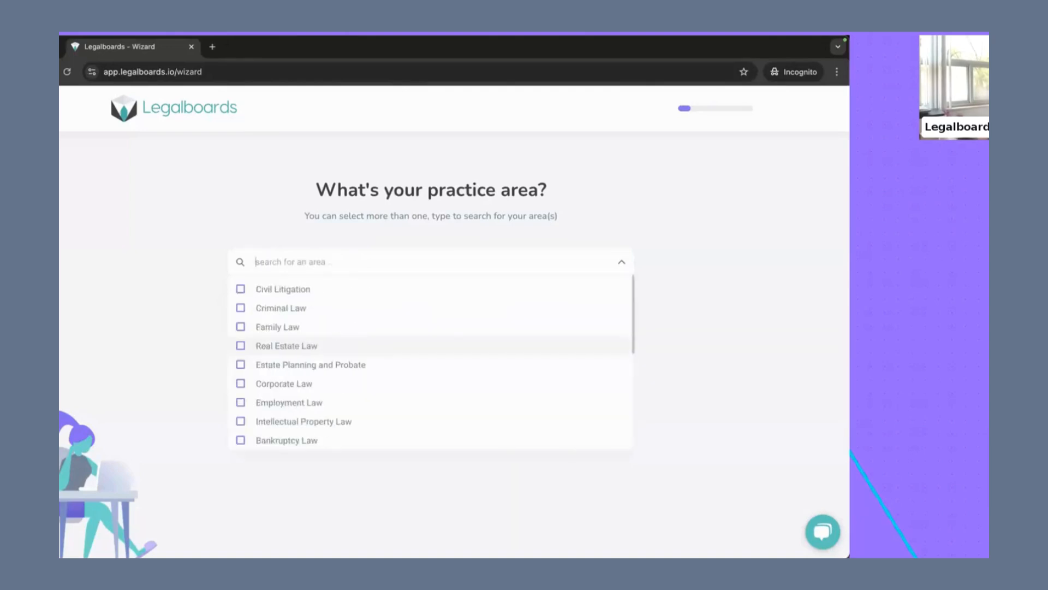
Step: Select Family Law, Estate Planning and Probate, and Immigration Law as the practice areas and continue
{"action": "left_click", "coordinate": [241, 329]}
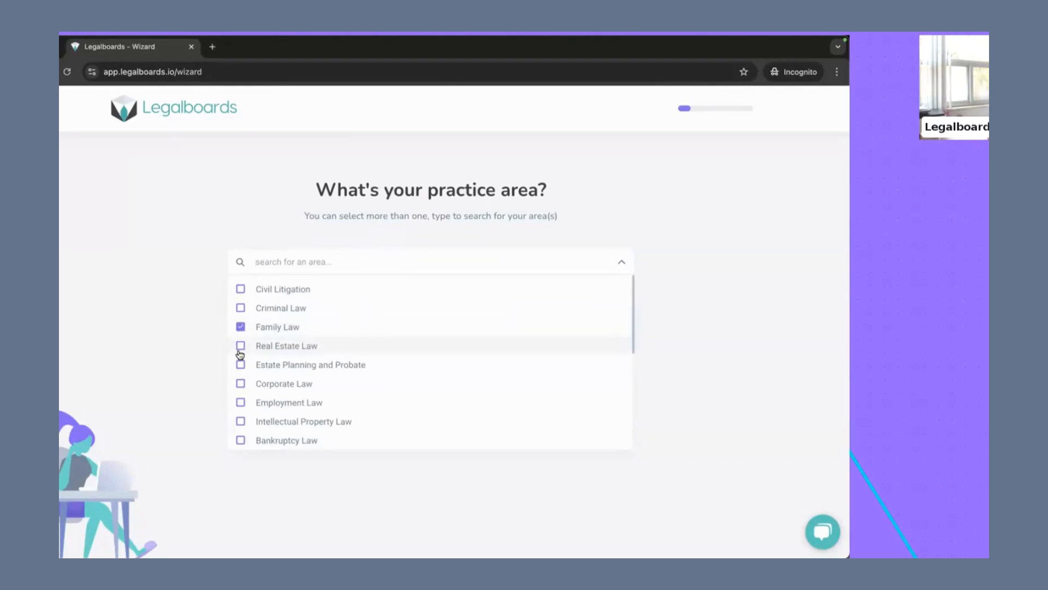
{"action": "left_click", "coordinate": [241, 371]}
{"action": "scroll", "coordinate": [247, 383], "scroll_direction": "down", "scroll_amount": 3}
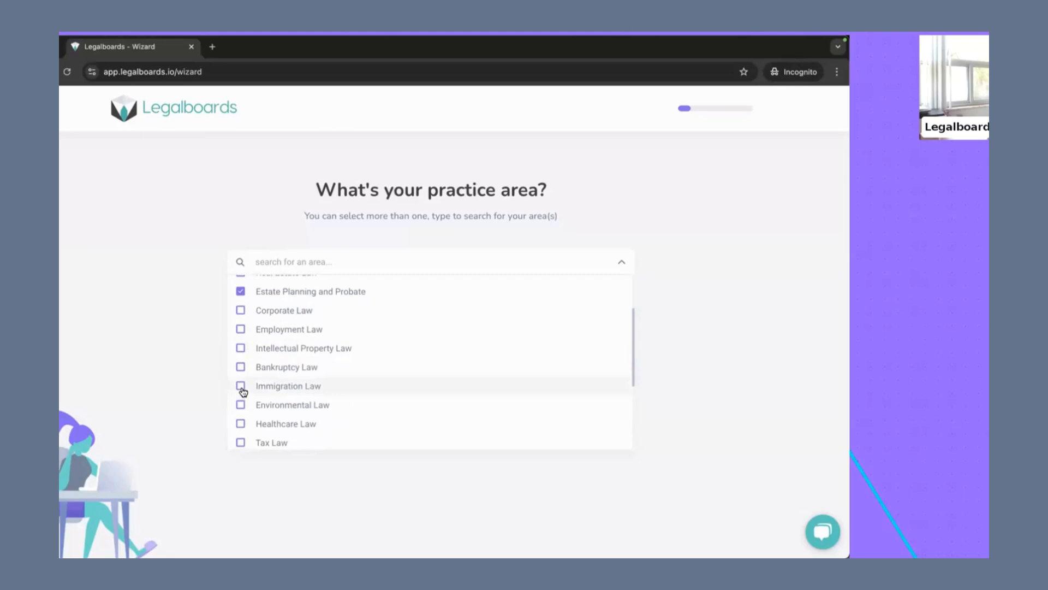
{"action": "left_click", "coordinate": [240, 386]}
{"action": "left_click", "coordinate": [117, 351]}
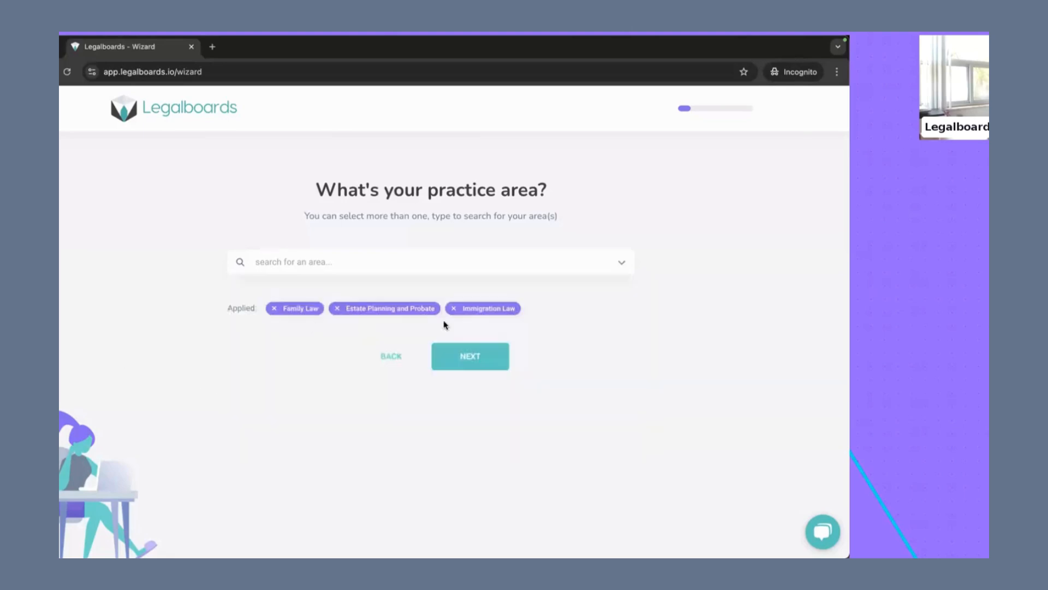
{"action": "left_click", "coordinate": [468, 361]}
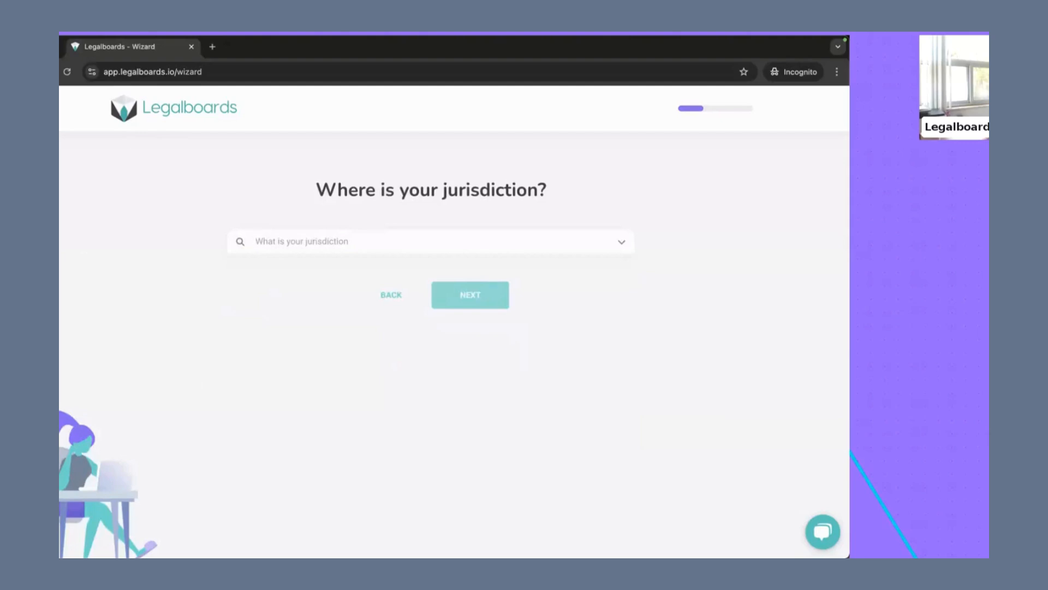
Step: Set the jurisdiction to Toronto and continue
{"action": "type", "text": "Toronto"}
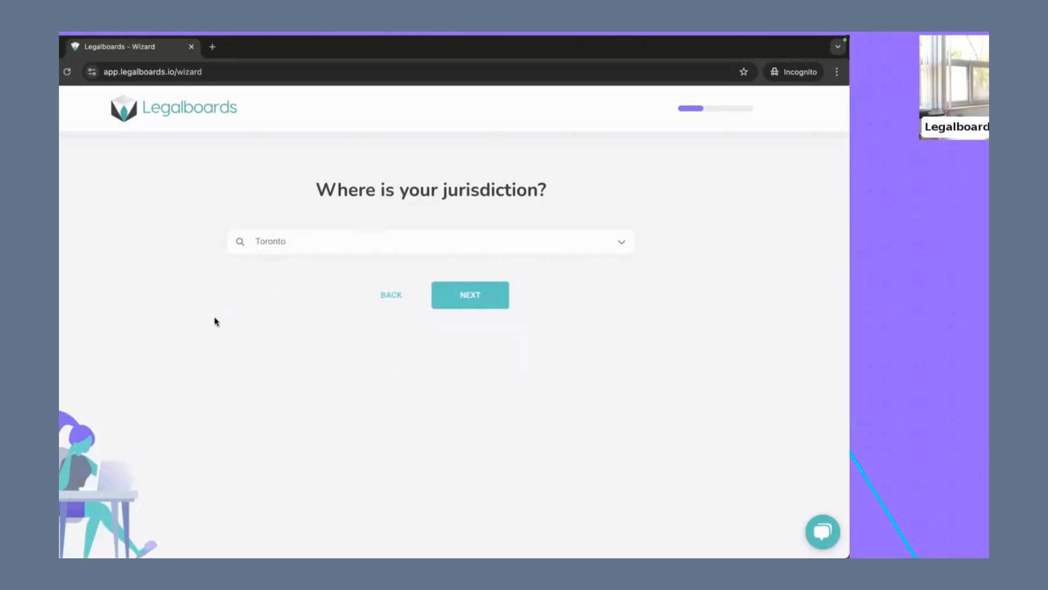
{"action": "left_click", "coordinate": [464, 302]}
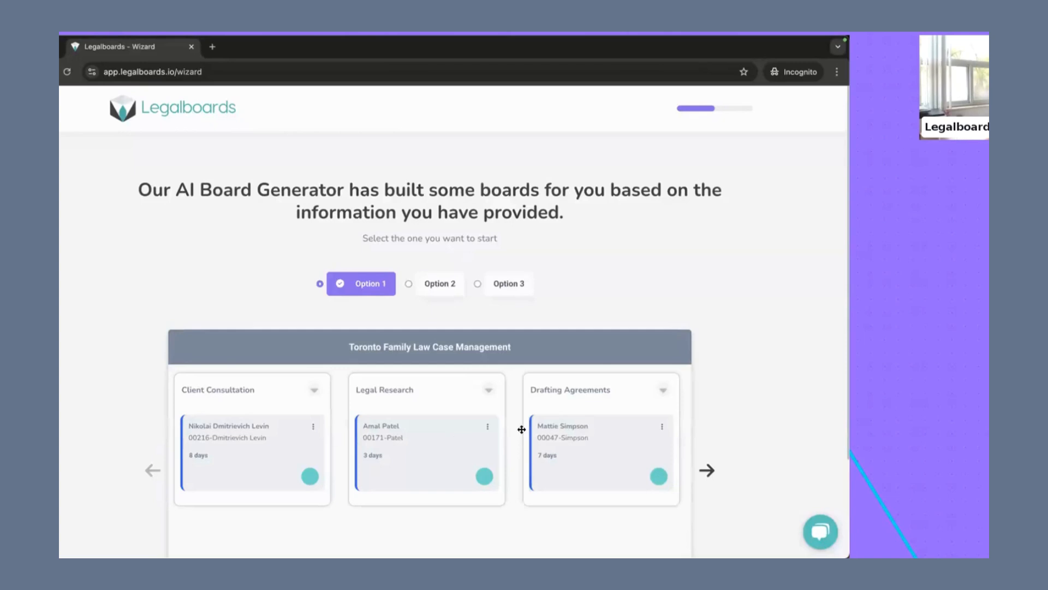
Step: Look through the columns of the Option 1 board, Toronto Family Law Case Management
{"action": "left_click_drag", "start_coordinate": [362, 346], "coordinate": [435, 347]}
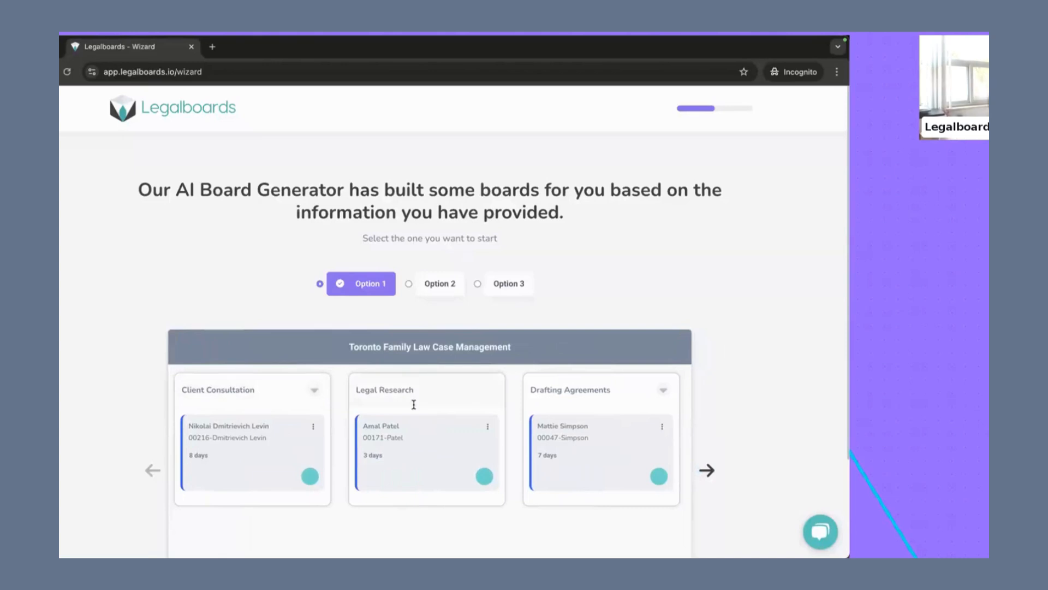
{"action": "scroll", "coordinate": [416, 404], "scroll_direction": "right", "scroll_amount": 3}
{"action": "scroll", "coordinate": [419, 403], "scroll_direction": "right", "scroll_amount": 5}
{"action": "scroll", "coordinate": [419, 403], "scroll_direction": "left", "scroll_amount": 8}
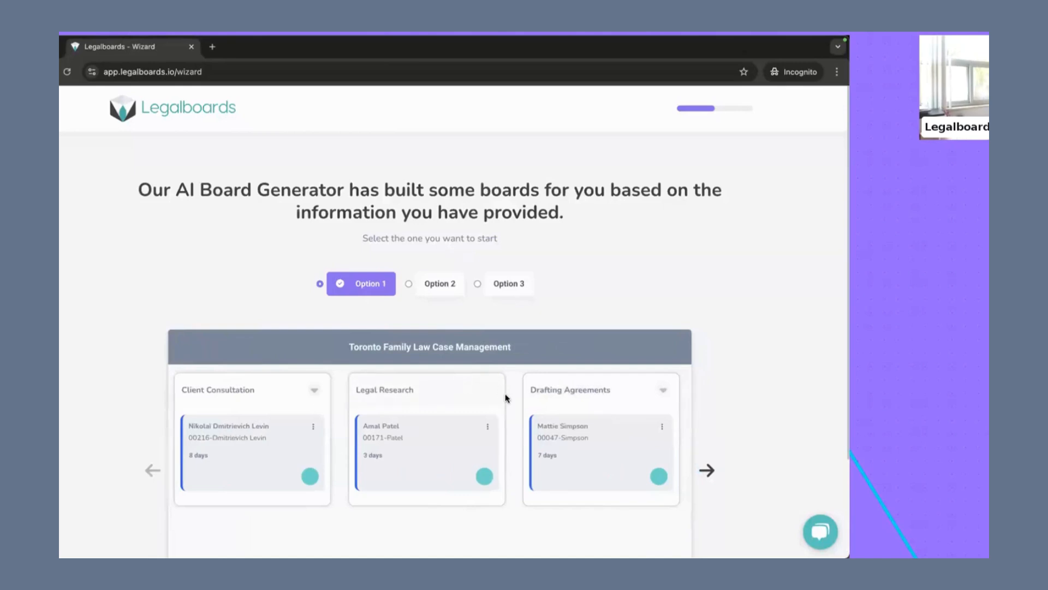
{"action": "scroll", "coordinate": [433, 410], "scroll_direction": "right", "scroll_amount": 5}
{"action": "scroll", "coordinate": [431, 412], "scroll_direction": "right", "scroll_amount": 3}
{"action": "scroll", "coordinate": [431, 412], "scroll_direction": "left", "scroll_amount": 8}
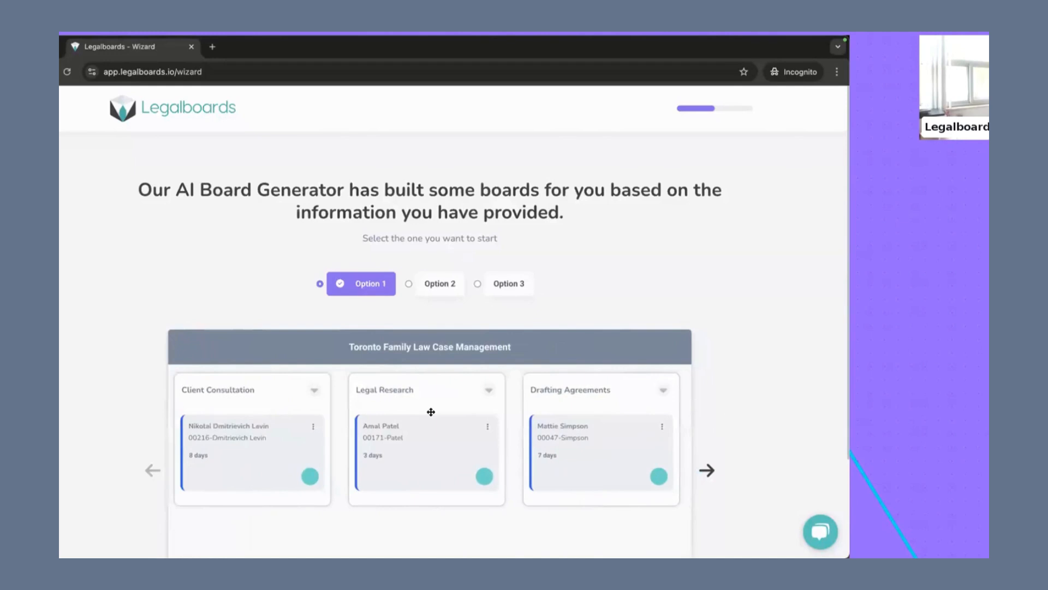
Step: Preview the Option 2 board, Toronto Estate Planning and Probate Kanban, and look through its columns
{"action": "left_click", "coordinate": [423, 289]}
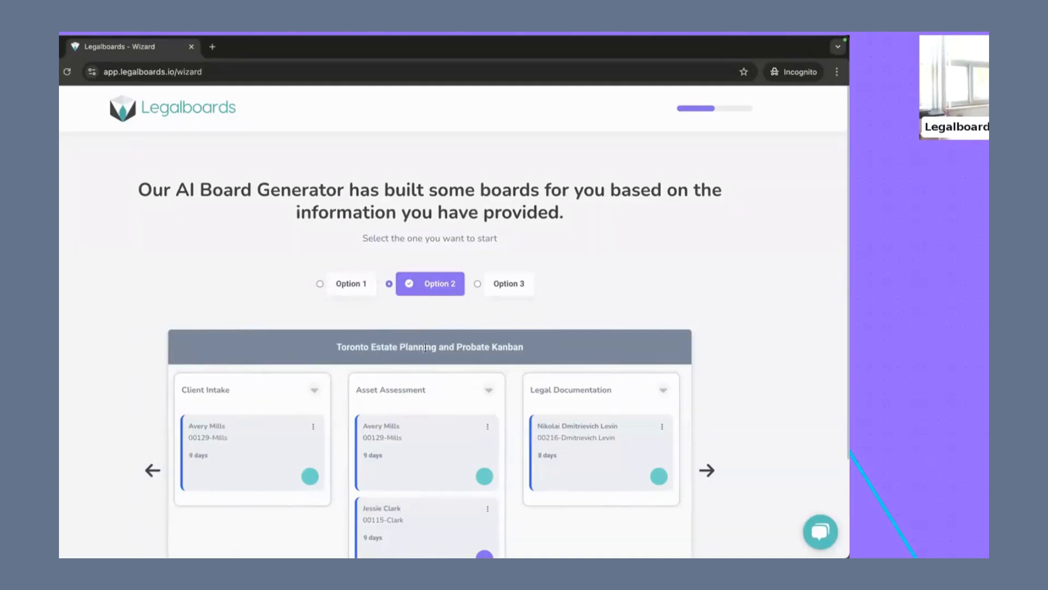
{"action": "scroll", "coordinate": [426, 412], "scroll_direction": "right", "scroll_amount": 3}
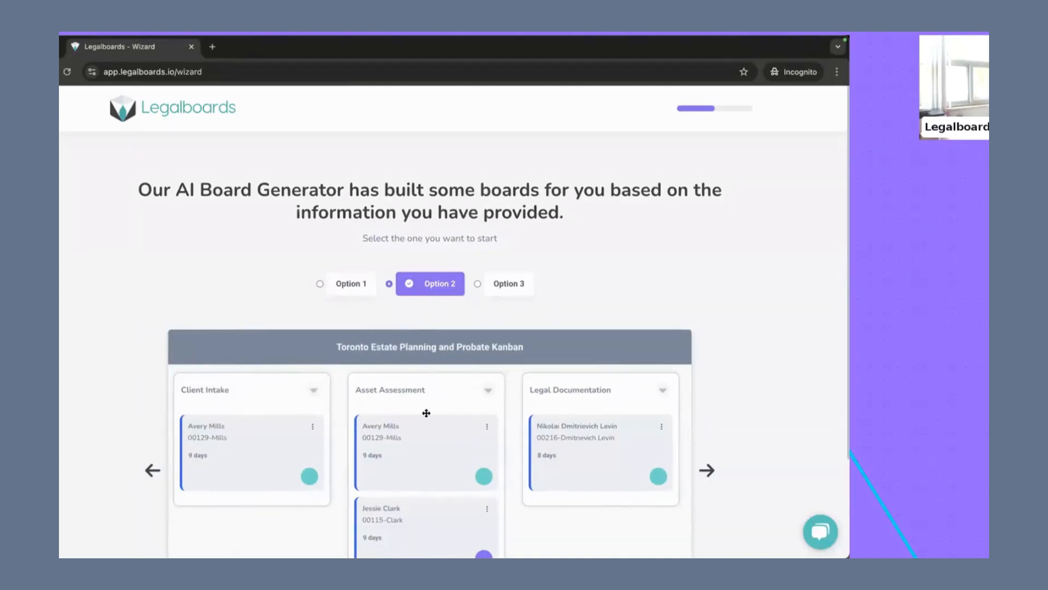
{"action": "scroll", "coordinate": [426, 412], "scroll_direction": "right", "scroll_amount": 5}
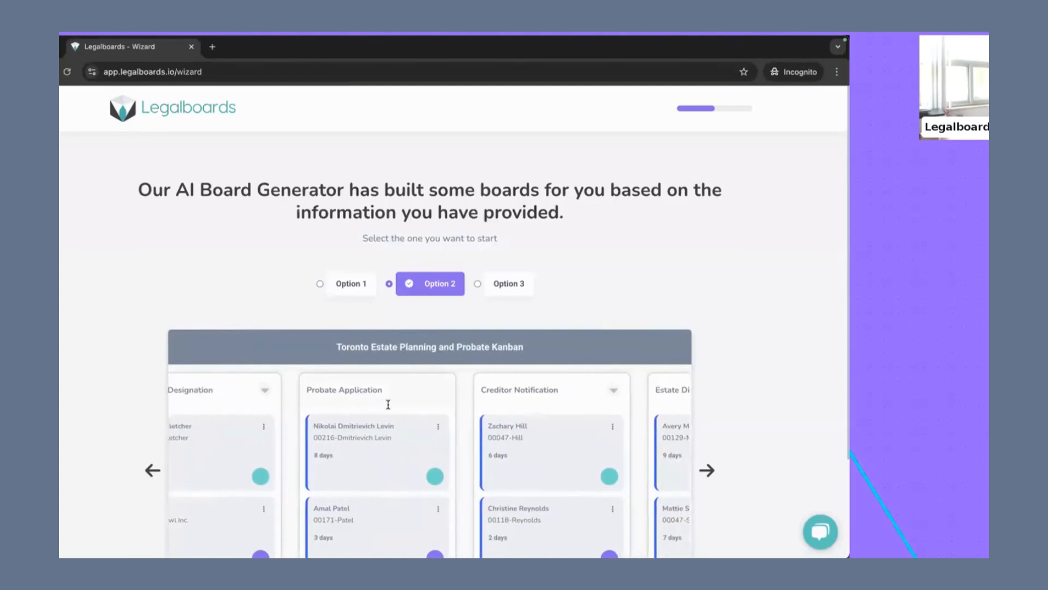
{"action": "scroll", "coordinate": [388, 404], "scroll_direction": "right", "scroll_amount": 3}
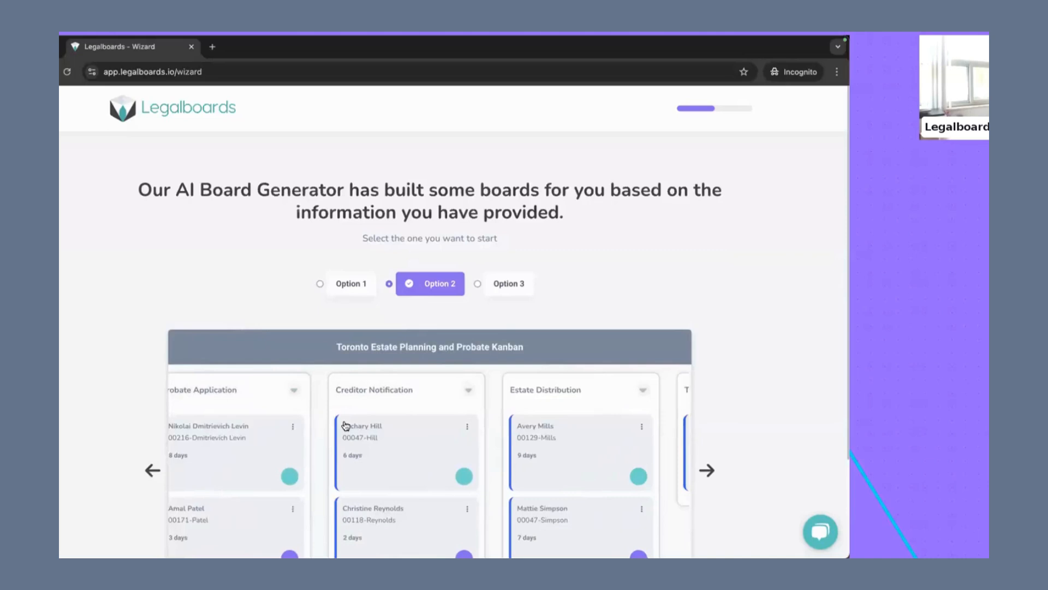
{"action": "scroll", "coordinate": [345, 425], "scroll_direction": "right", "scroll_amount": 5}
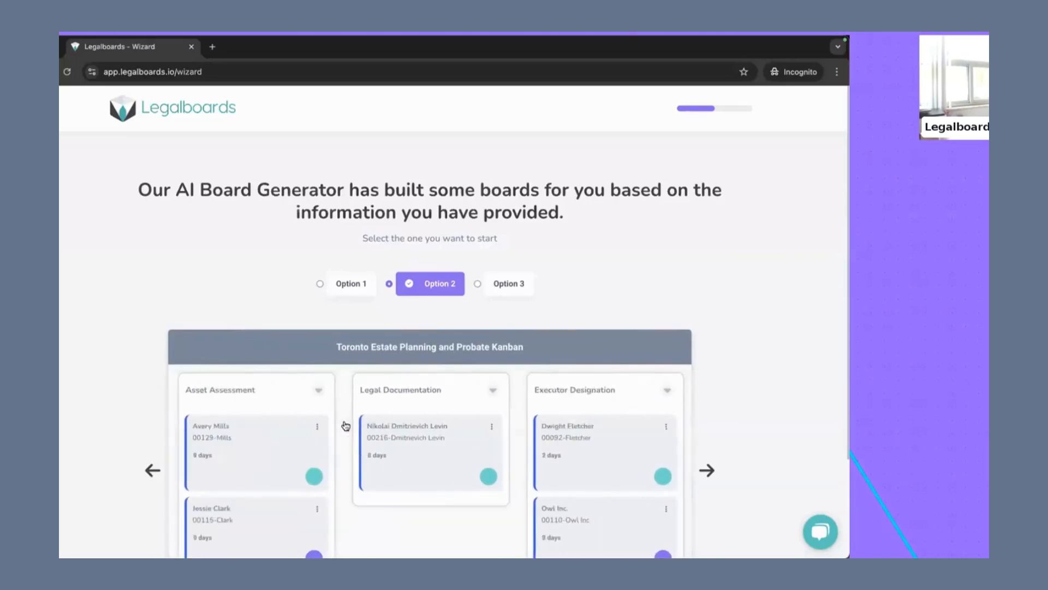
{"action": "scroll", "coordinate": [345, 426], "scroll_direction": "left", "scroll_amount": 2}
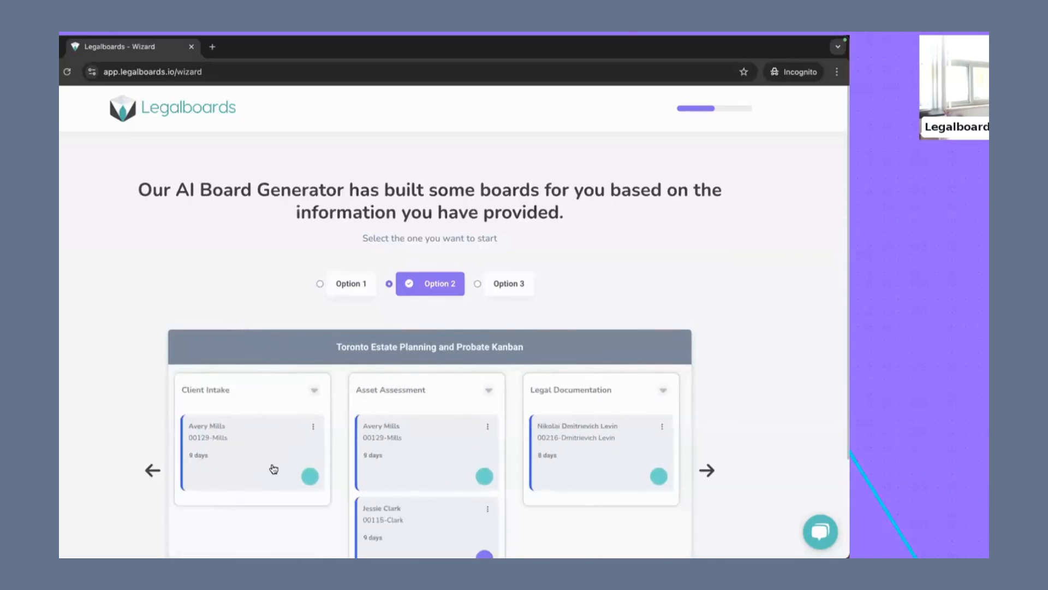
Step: Preview the Option 3 board, Toronto Immigration Law Cases, and look through its columns
{"action": "left_click", "coordinate": [515, 283]}
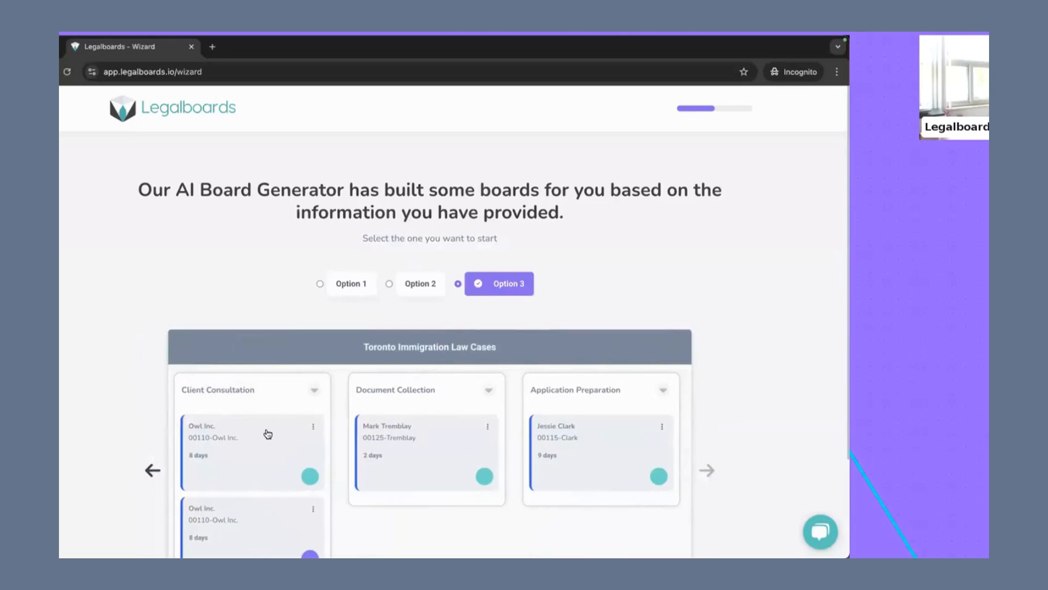
{"action": "scroll", "coordinate": [452, 434], "scroll_direction": "right", "scroll_amount": 1}
{"action": "scroll", "coordinate": [452, 434], "scroll_direction": "left", "scroll_amount": 1}
{"action": "scroll", "coordinate": [450, 433], "scroll_direction": "right", "scroll_amount": 9}
{"action": "scroll", "coordinate": [450, 431], "scroll_direction": "left", "scroll_amount": 9}
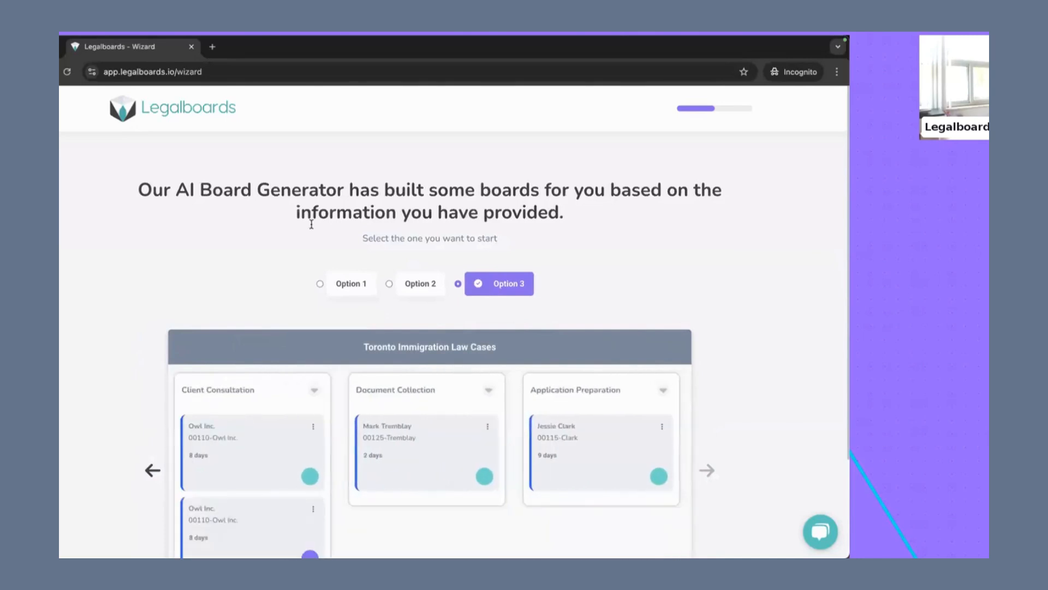
Step: Choose the Option 1 board, Toronto Family Law Case Management, and go through the column and card explanations
{"action": "left_click", "coordinate": [351, 284]}
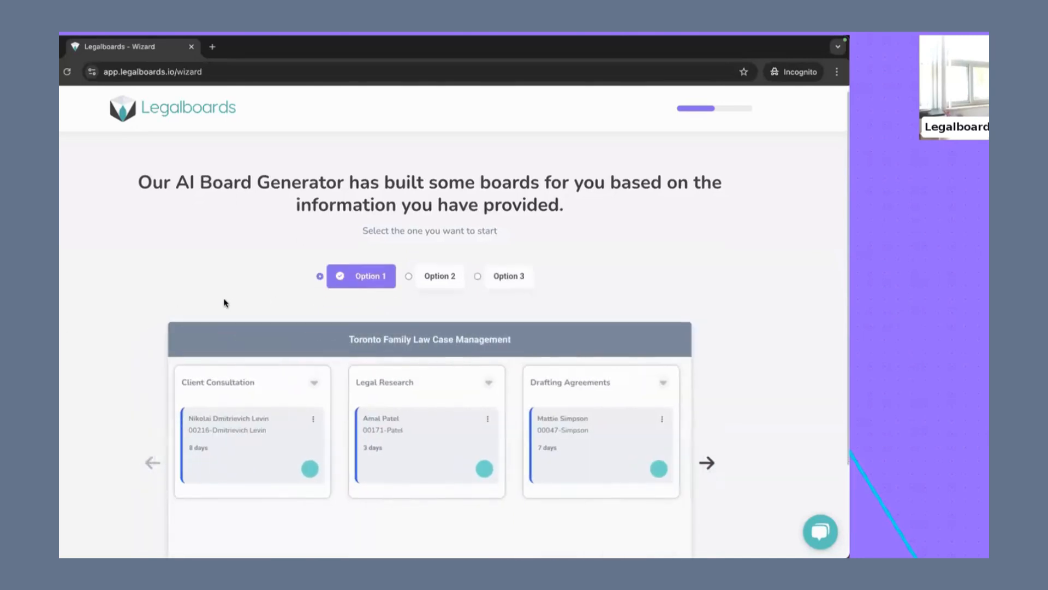
{"action": "scroll", "coordinate": [224, 302], "scroll_direction": "down", "scroll_amount": 2}
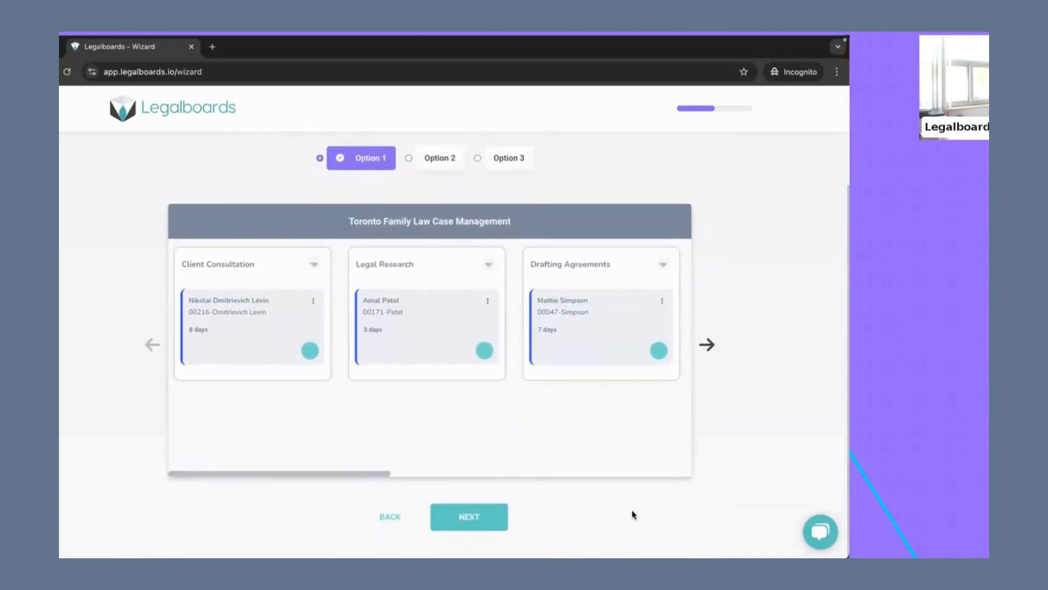
{"action": "left_click", "coordinate": [484, 521]}
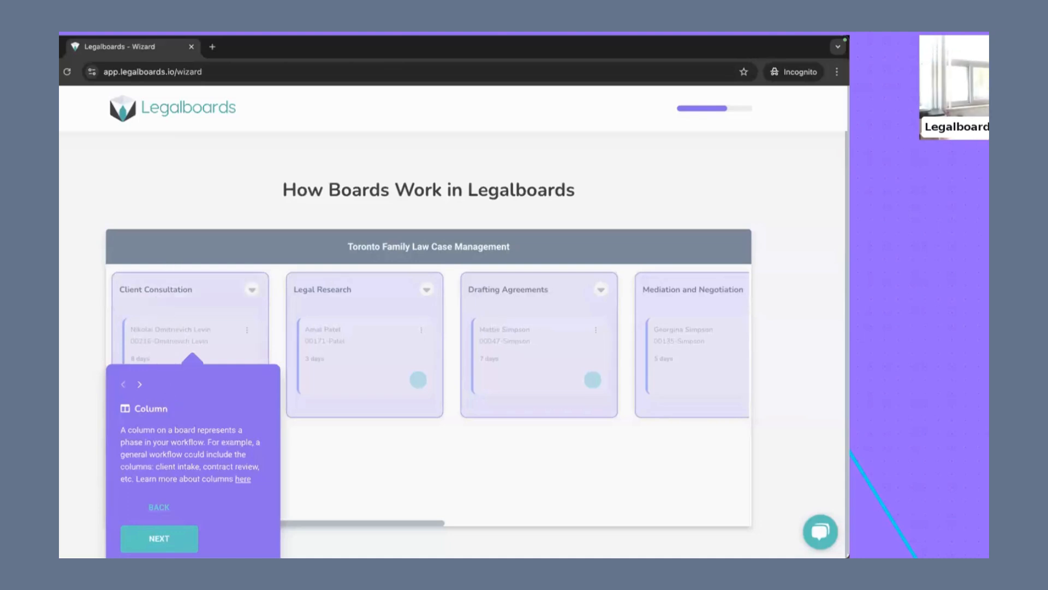
{"action": "left_click", "coordinate": [144, 546]}
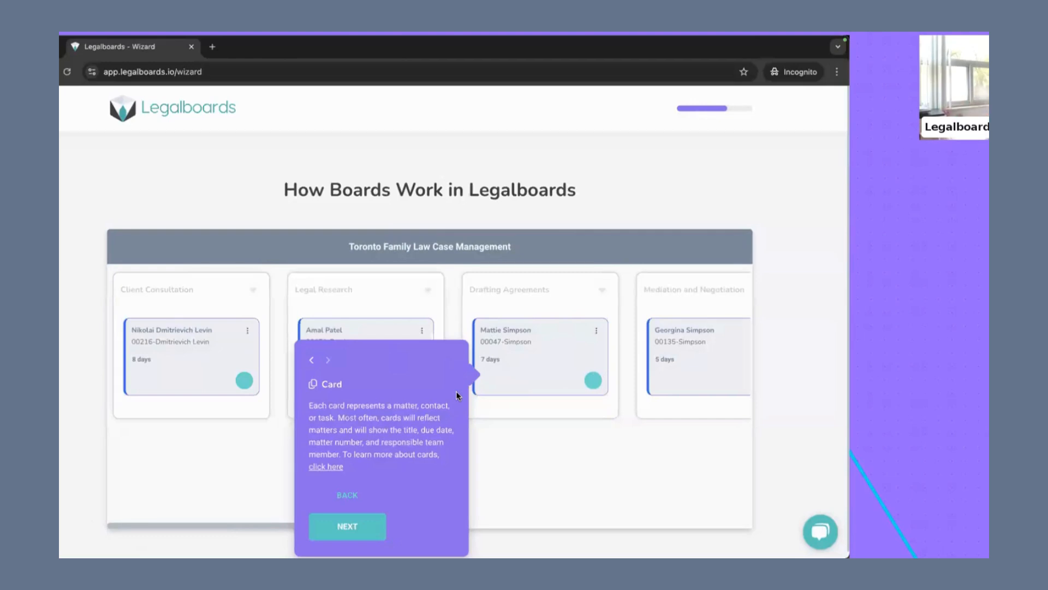
{"action": "left_click", "coordinate": [331, 525]}
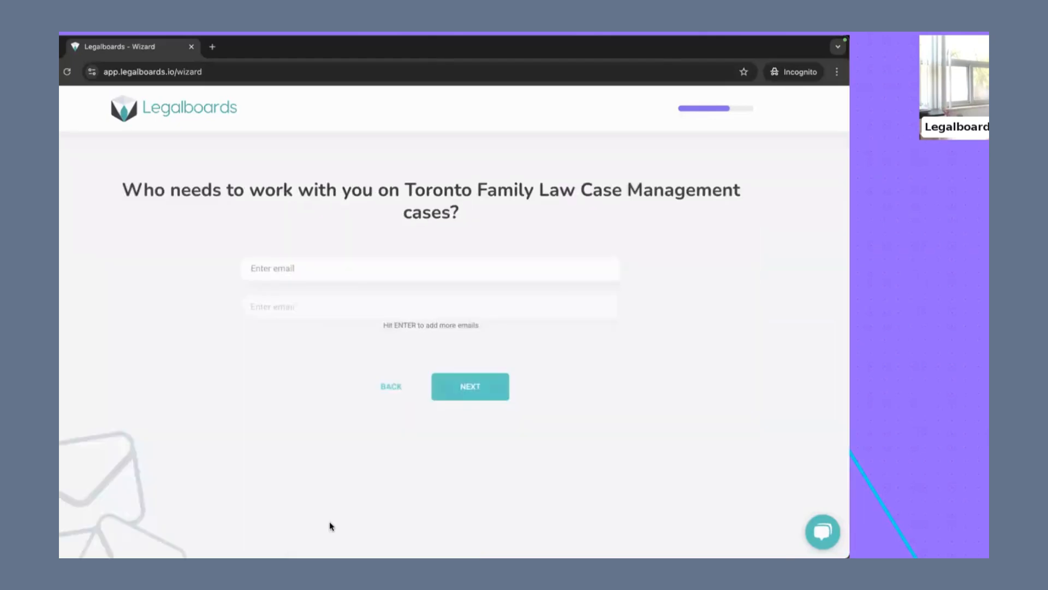
Step: Enter a colleague's e-mail as the team member for the family law board and continue
{"action": "left_click", "coordinate": [282, 265]}
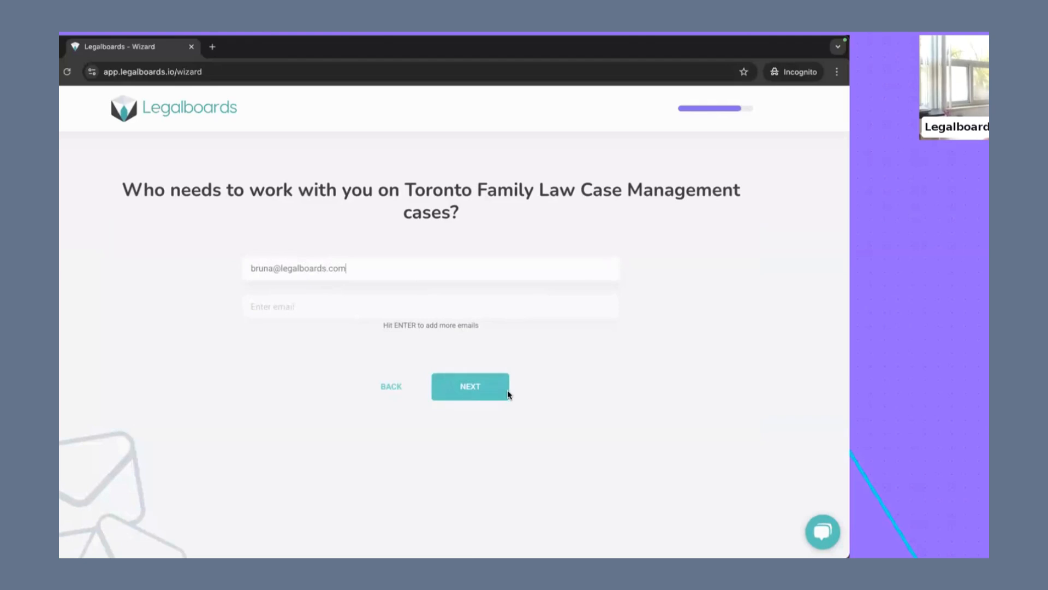
{"action": "left_click", "coordinate": [469, 389]}
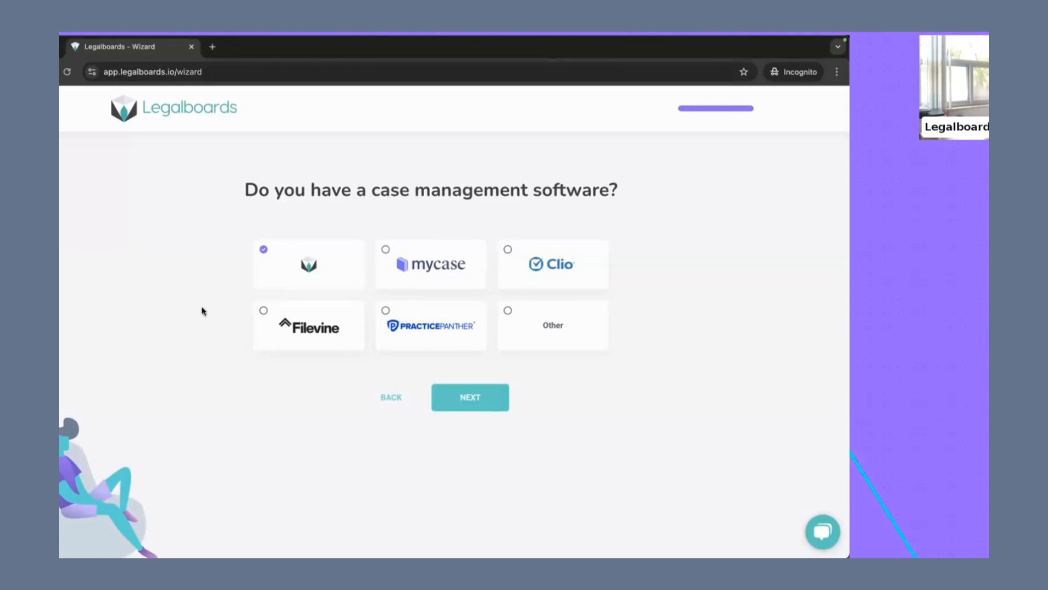
{"action": "left_click", "coordinate": [415, 265]}
{"action": "left_click", "coordinate": [576, 265]}
{"action": "left_click", "coordinate": [404, 332]}
{"action": "left_click", "coordinate": [259, 341]}
Step: Choose Legalboards as the case management software and finish the setup wizard
{"action": "left_click", "coordinate": [270, 268]}
{"action": "left_click", "coordinate": [468, 398]}
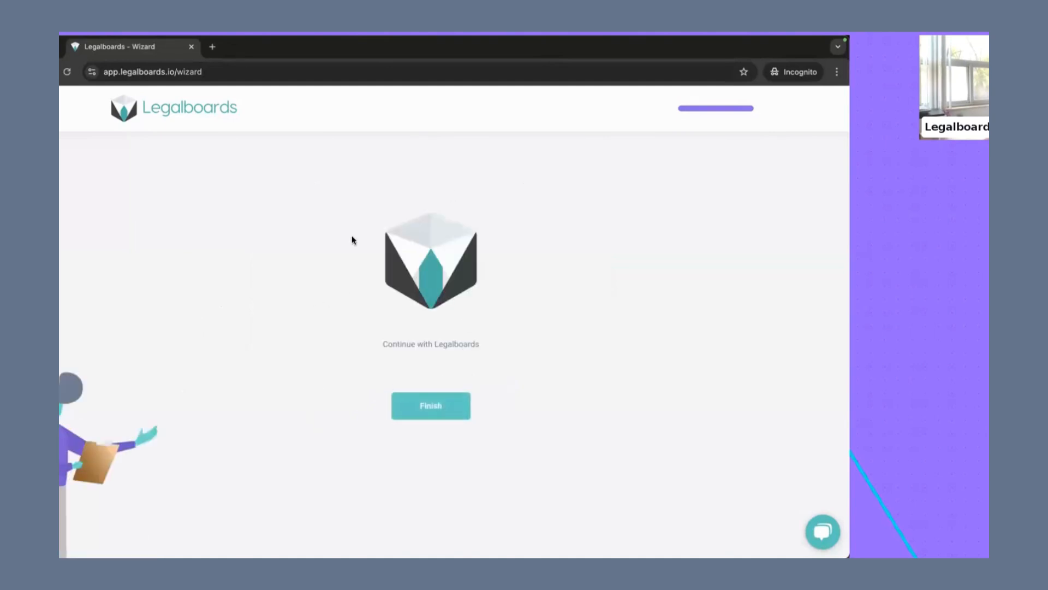
{"action": "left_click", "coordinate": [422, 410]}
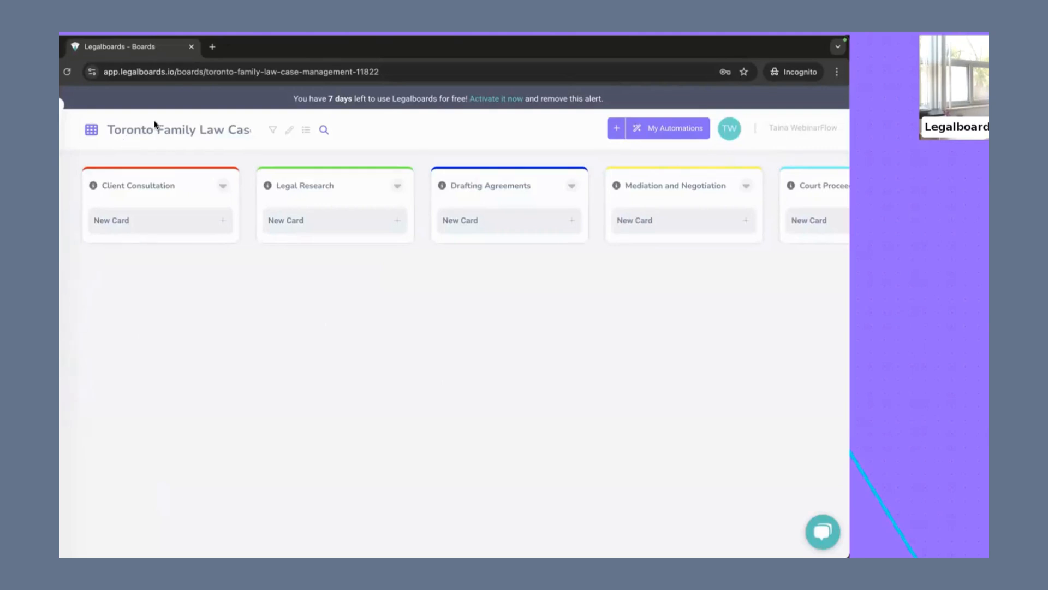
Step: Look over the free-trial notice and the columns of the new Toronto family law board
{"action": "left_click_drag", "start_coordinate": [293, 99], "coordinate": [348, 93]}
{"action": "left_click", "coordinate": [354, 91]}
{"action": "left_click", "coordinate": [323, 129]}
{"action": "left_click_drag", "start_coordinate": [309, 99], "coordinate": [544, 95]}
{"action": "left_click", "coordinate": [573, 96]}
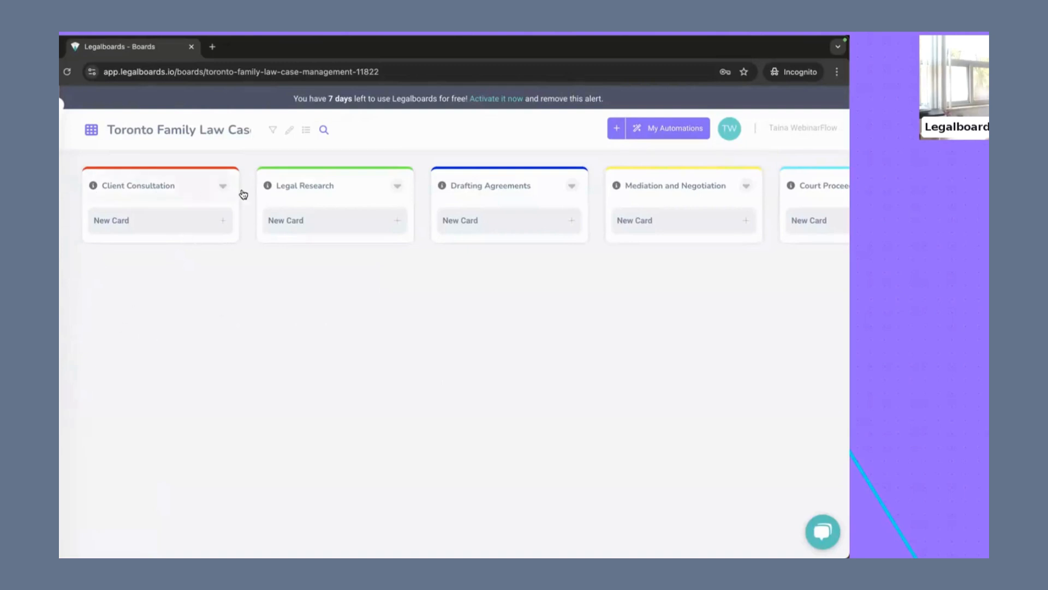
{"action": "scroll", "coordinate": [518, 185], "scroll_direction": "right", "scroll_amount": 10}
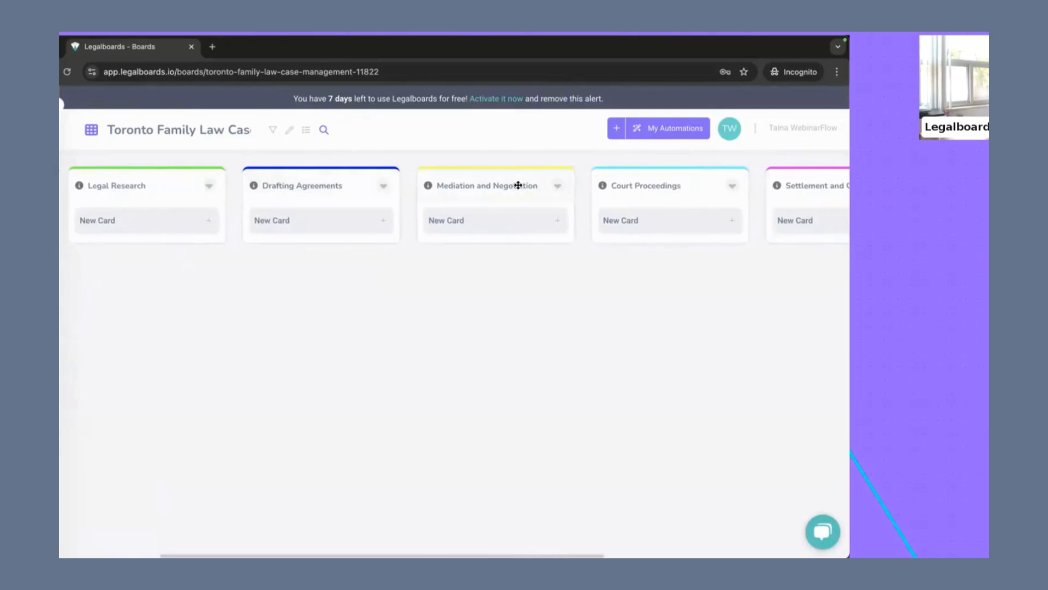
{"action": "scroll", "coordinate": [518, 185], "scroll_direction": "left", "scroll_amount": 10}
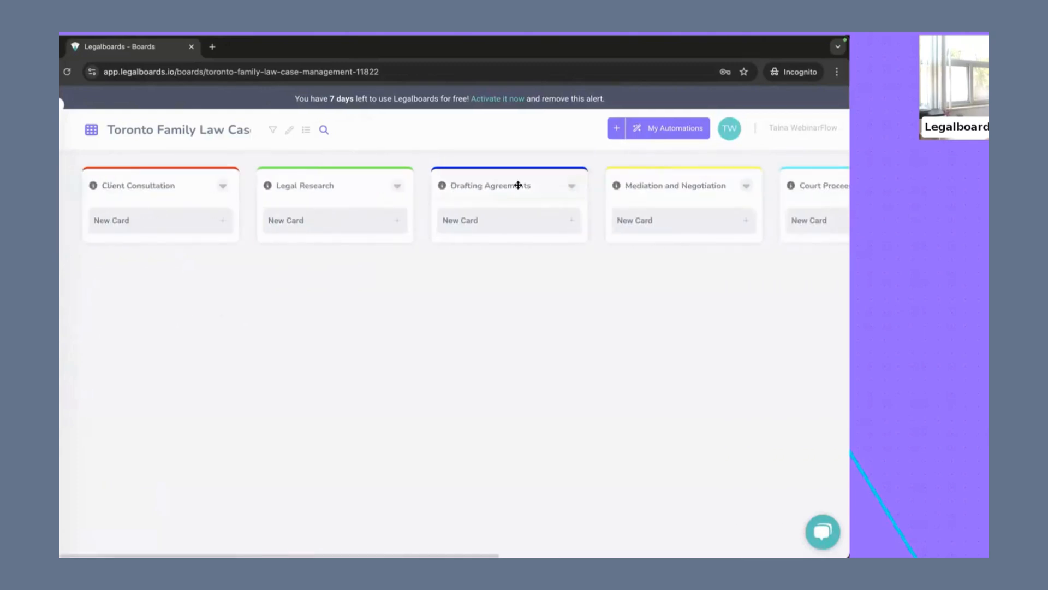
Step: Create a new person contact card in the Client Consultation column with the contact's first and last name, and save it
{"action": "mouse_move", "coordinate": [93, 186]}
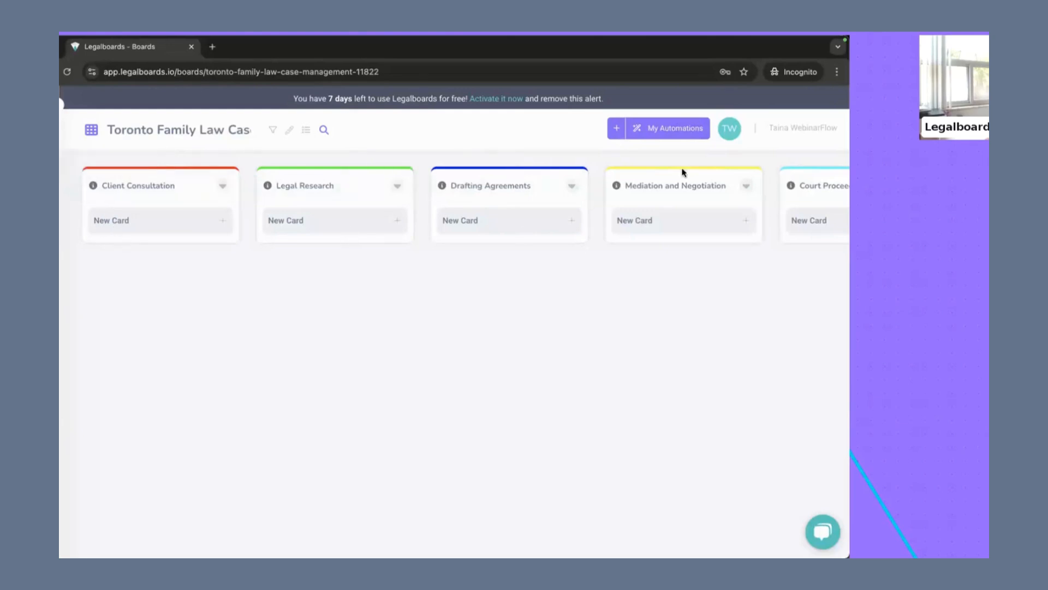
{"action": "left_click", "coordinate": [163, 227]}
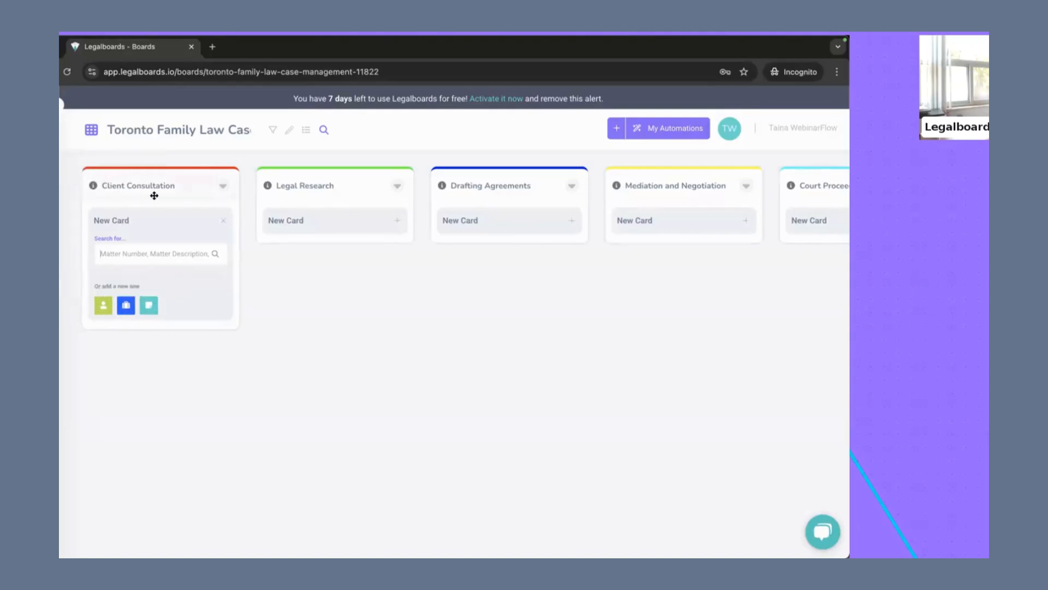
{"action": "left_click", "coordinate": [100, 309]}
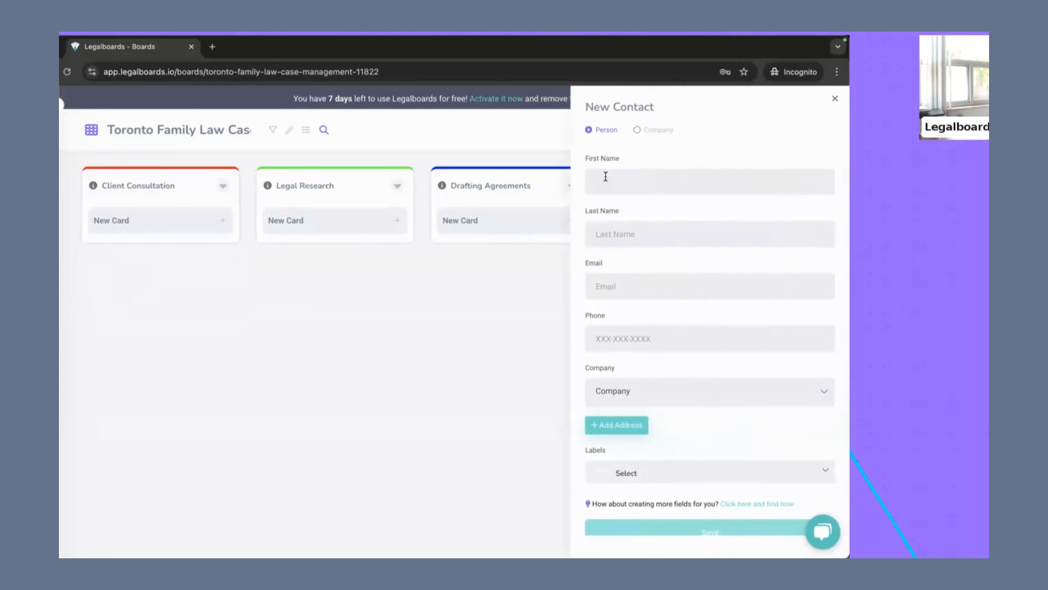
{"action": "left_click", "coordinate": [605, 176]}
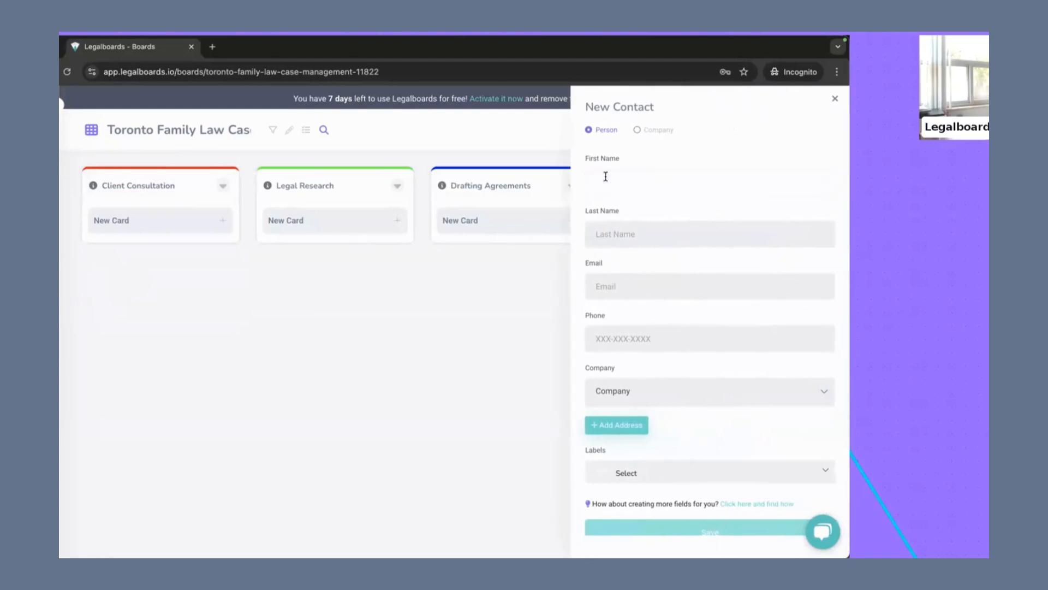
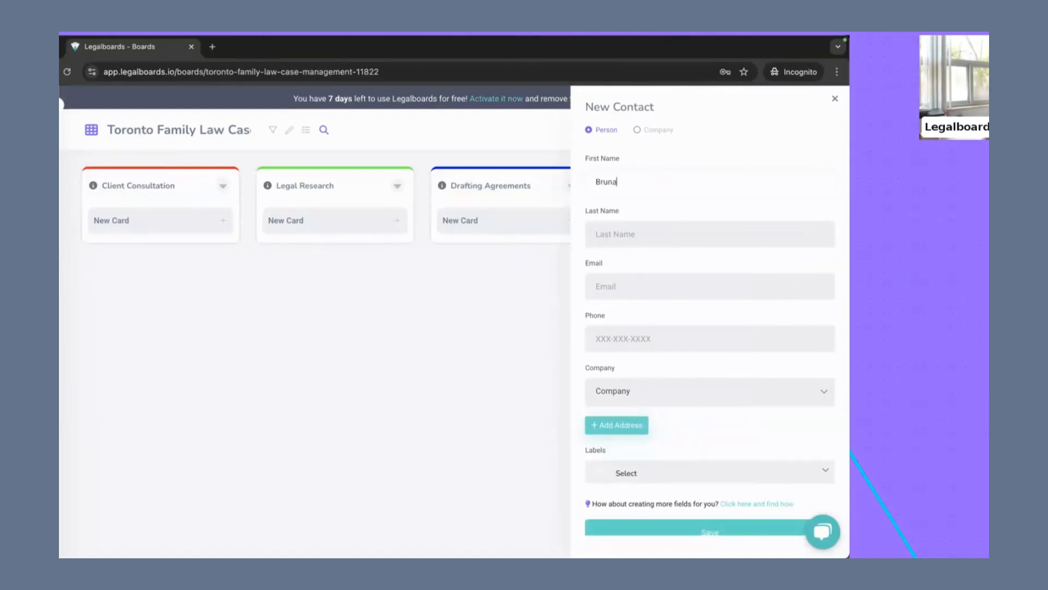
{"action": "key", "text": "Tab"}
{"action": "key", "text": "Tab"}
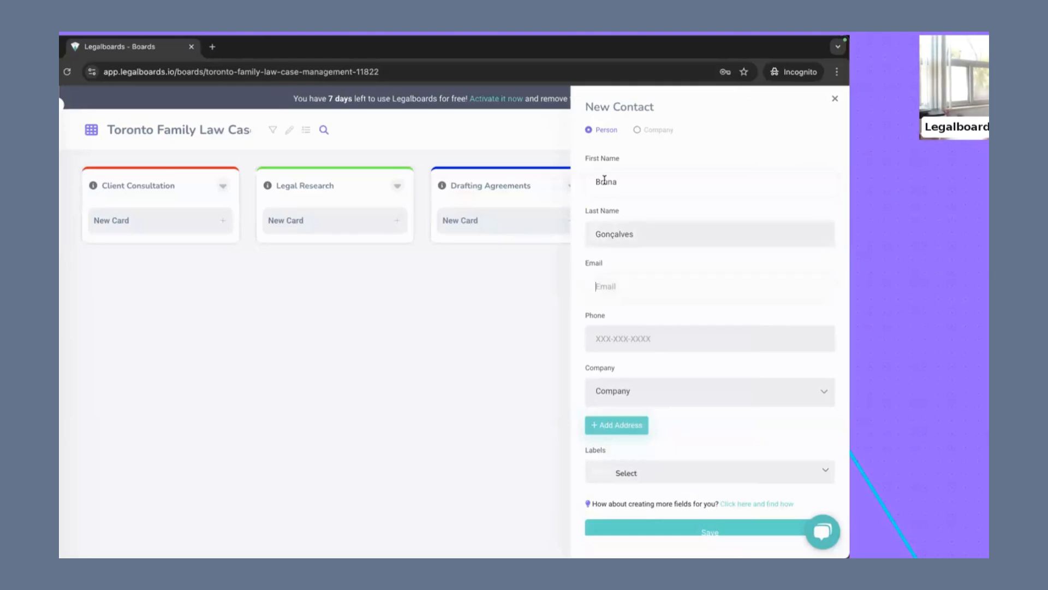
{"action": "scroll", "coordinate": [661, 338], "scroll_direction": "down", "scroll_amount": 2}
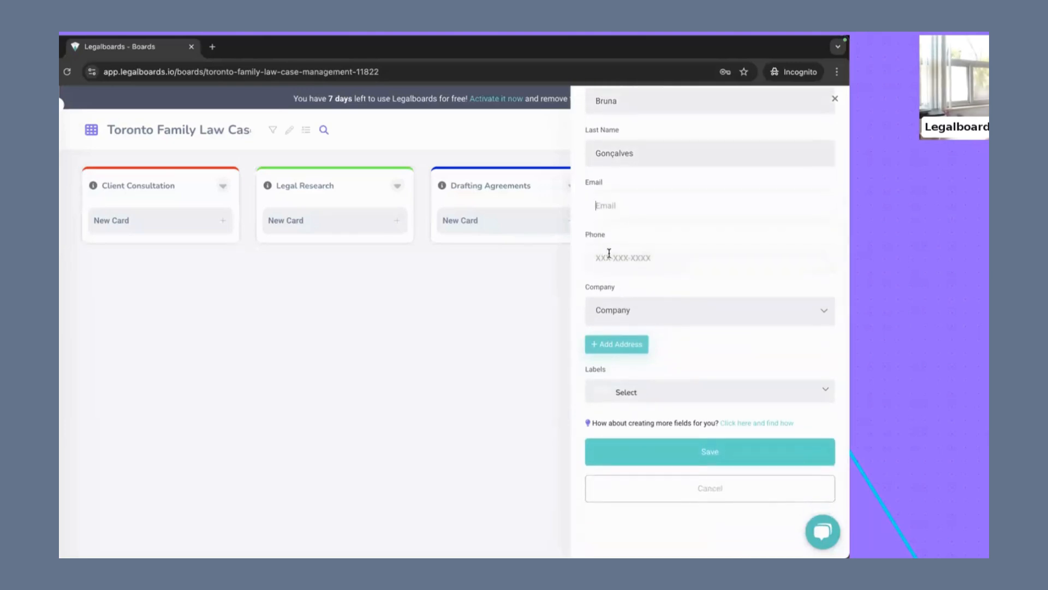
{"action": "scroll", "coordinate": [623, 377], "scroll_direction": "down", "scroll_amount": 1}
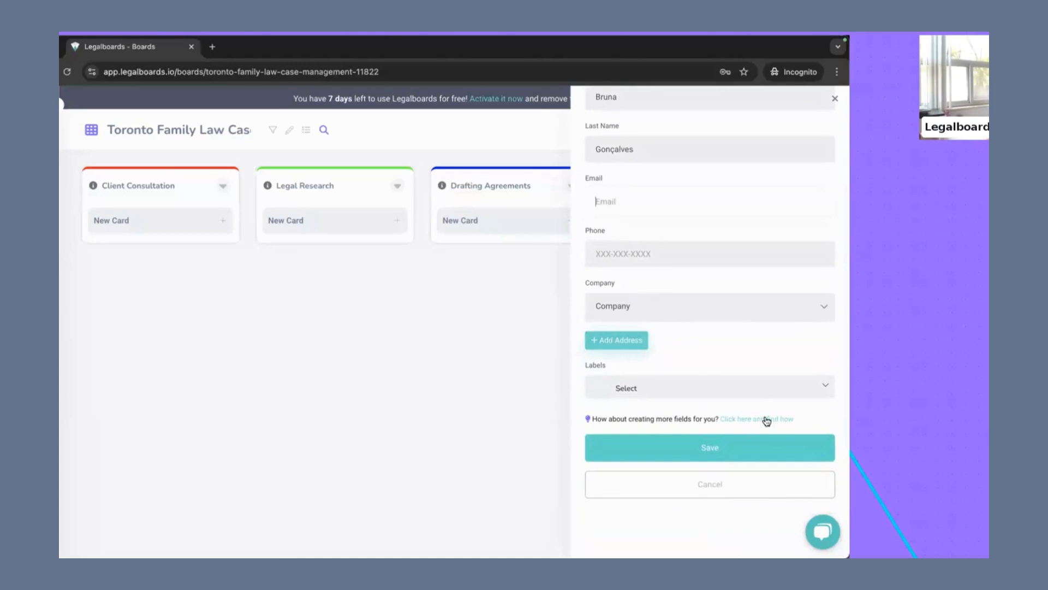
{"action": "left_click", "coordinate": [659, 450]}
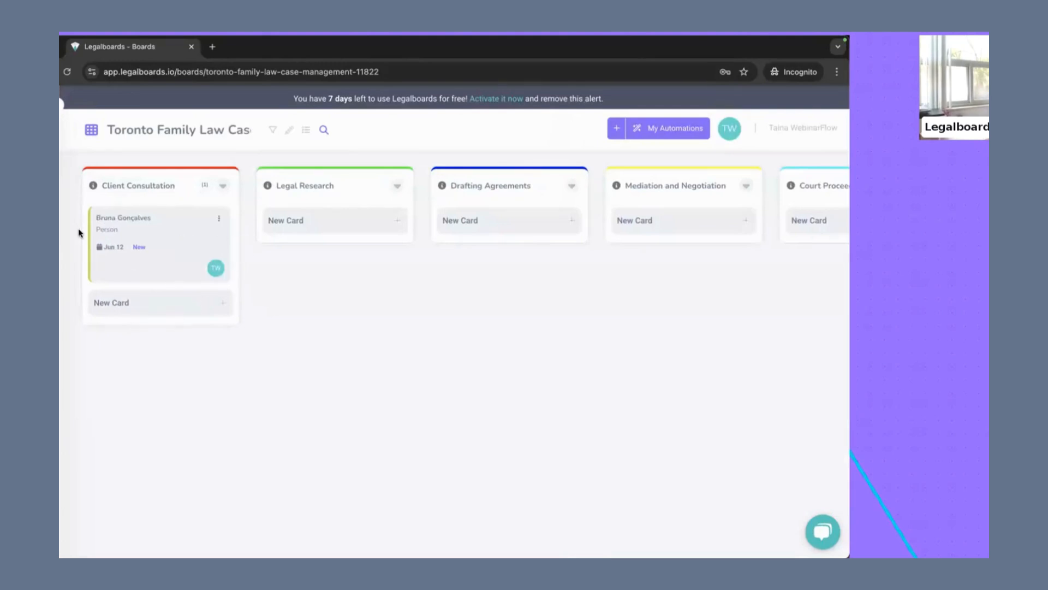
Step: Open the new contact's card in Client Consultation and look over its sections and quick actions
{"action": "left_click", "coordinate": [169, 258]}
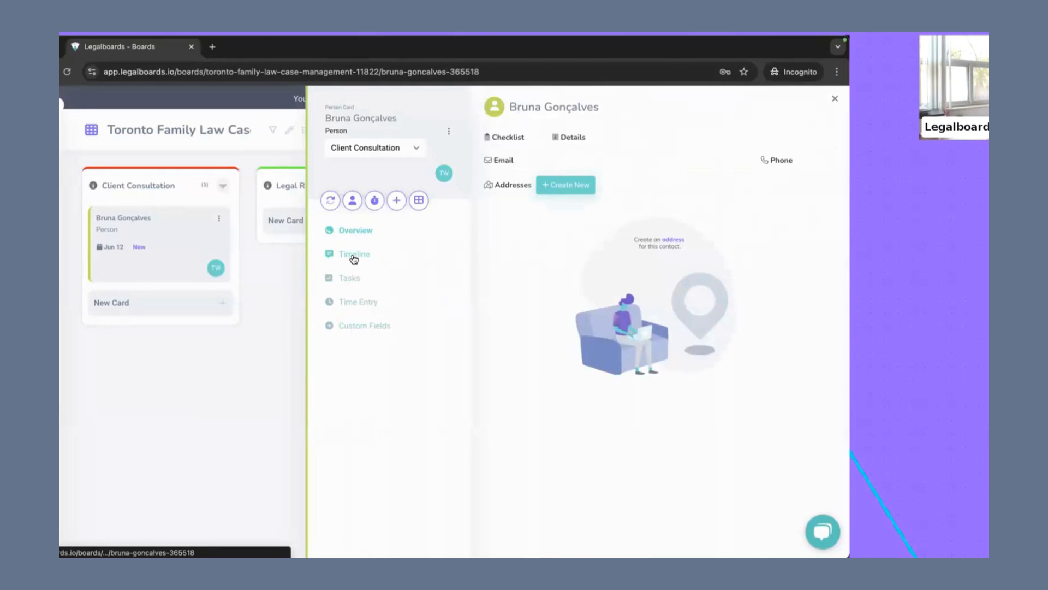
{"action": "left_click", "coordinate": [332, 201]}
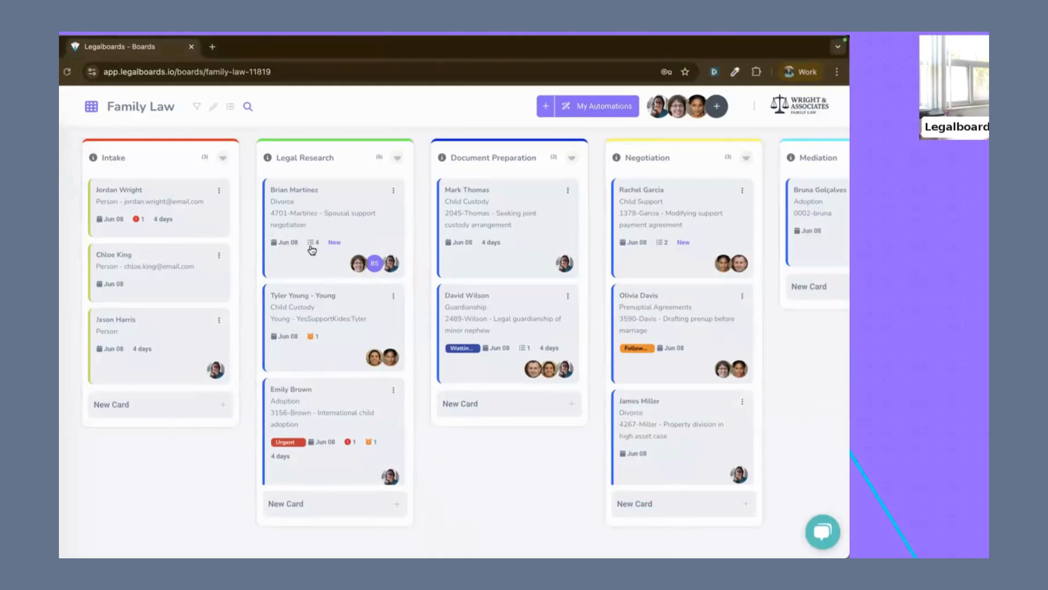
Step: Examine the cards on the populated Family Law board for task counts, Urgent label, overdue and due-today tasks, and days in column
{"action": "mouse_move", "coordinate": [315, 250]}
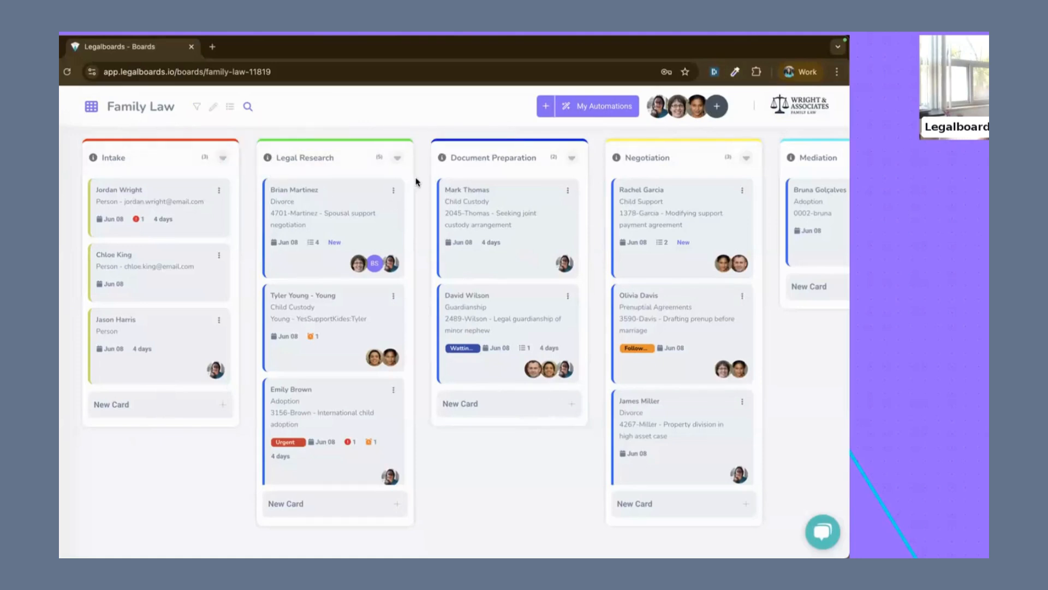
{"action": "scroll", "coordinate": [339, 265], "scroll_direction": "down", "scroll_amount": 4}
{"action": "scroll", "coordinate": [351, 253], "scroll_direction": "up", "scroll_amount": 4}
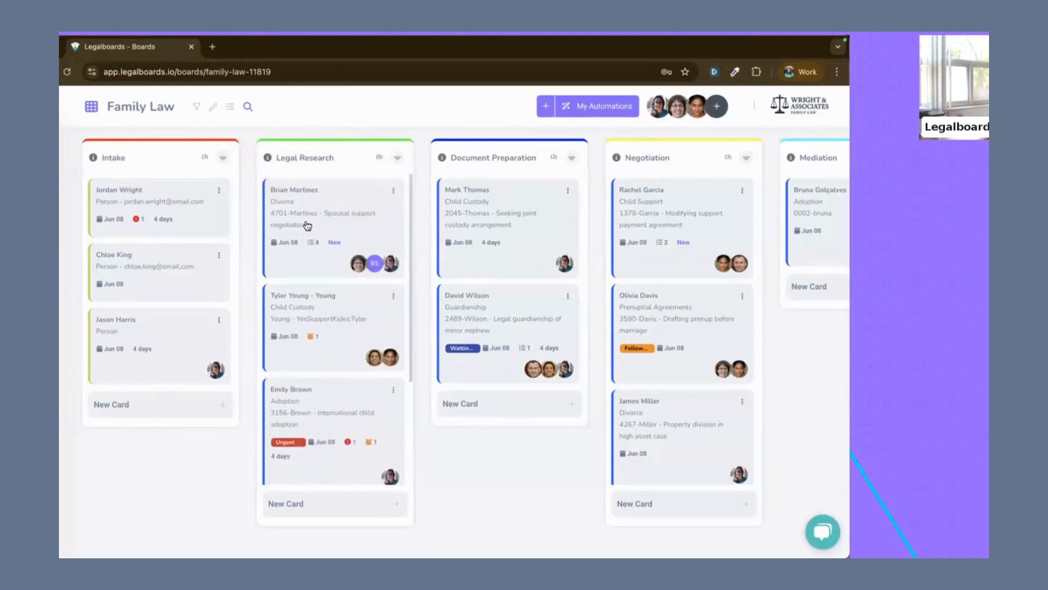
{"action": "mouse_move", "coordinate": [329, 249]}
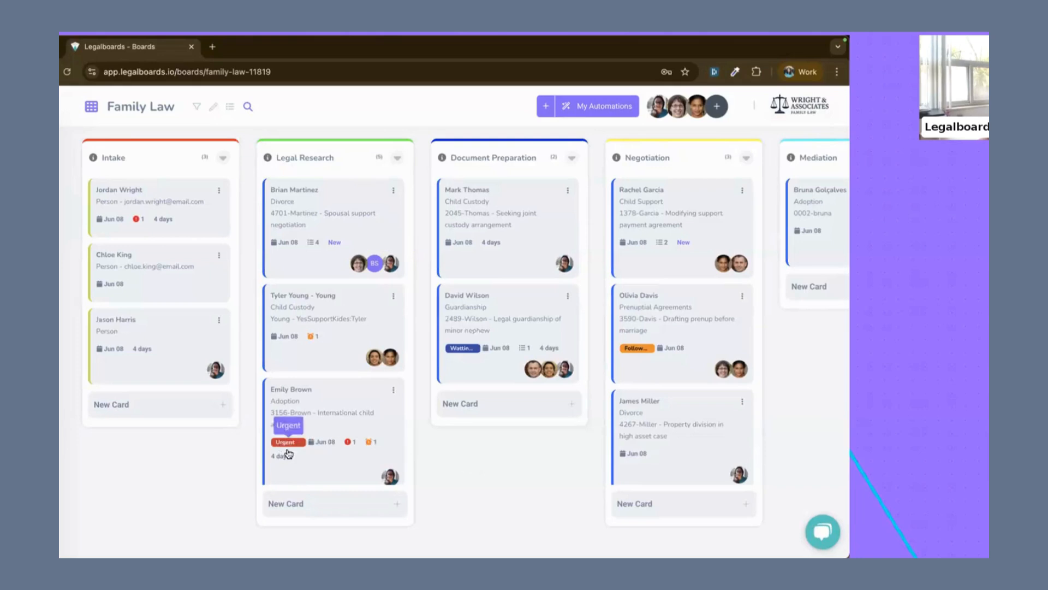
{"action": "mouse_move", "coordinate": [348, 442]}
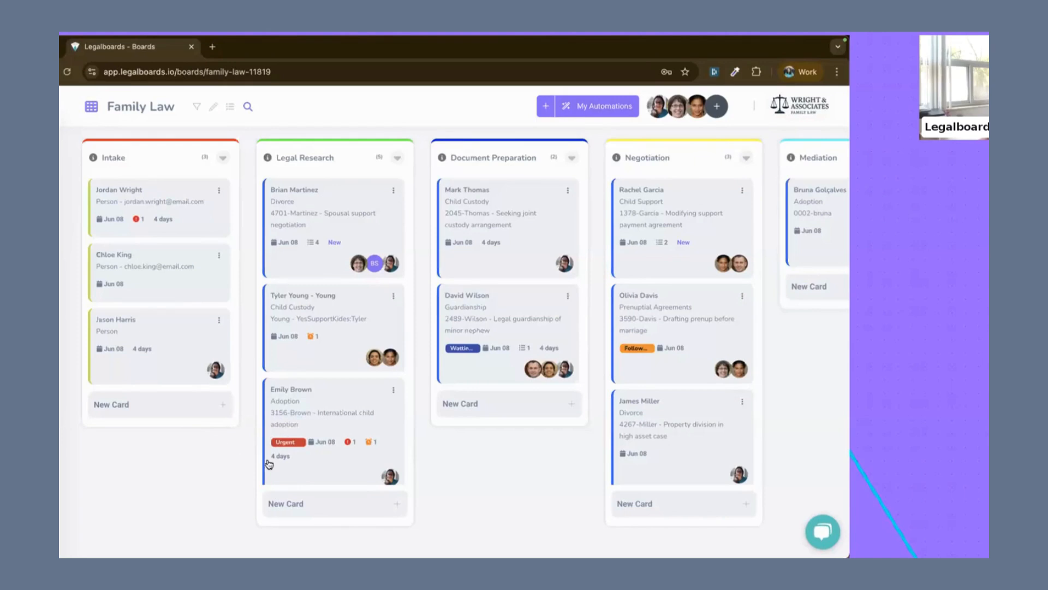
{"action": "mouse_move", "coordinate": [273, 458]}
{"action": "mouse_move", "coordinate": [312, 250]}
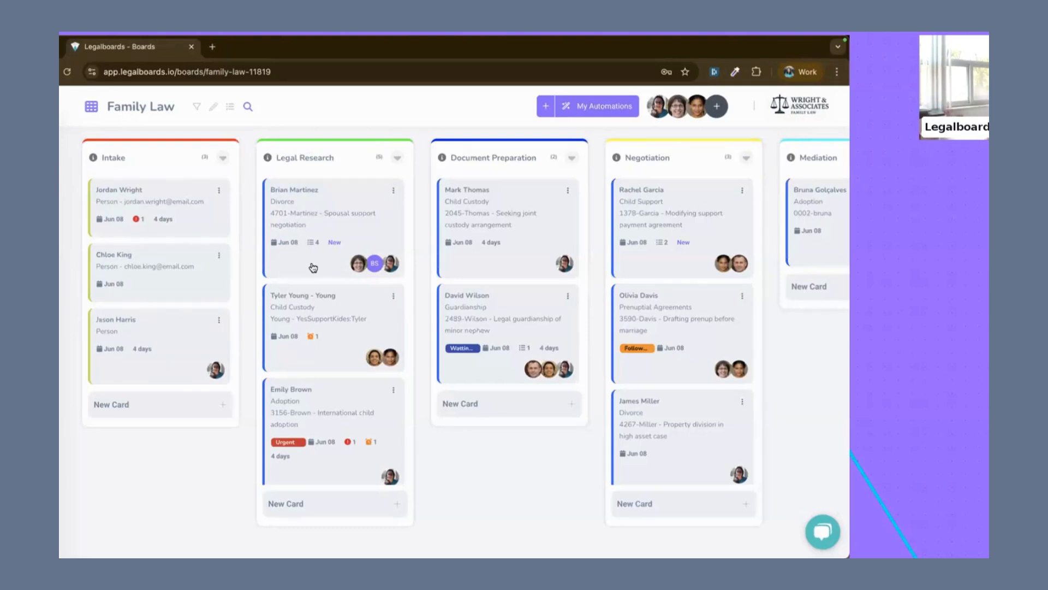
Step: View the task list of the spousal support divorce matter in Legal Research, and close the card
{"action": "left_click", "coordinate": [299, 219]}
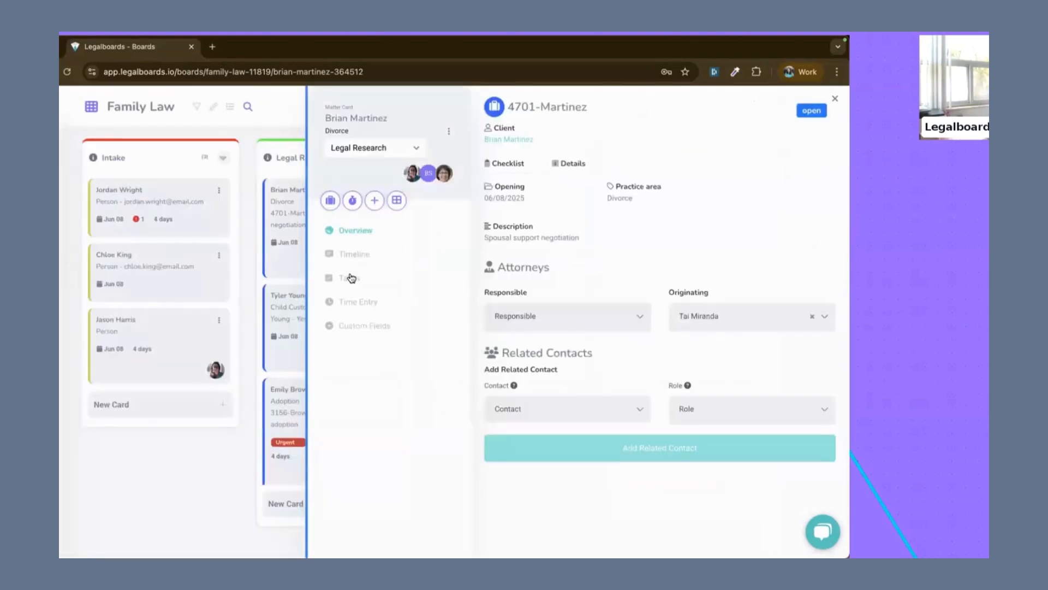
{"action": "left_click", "coordinate": [350, 278]}
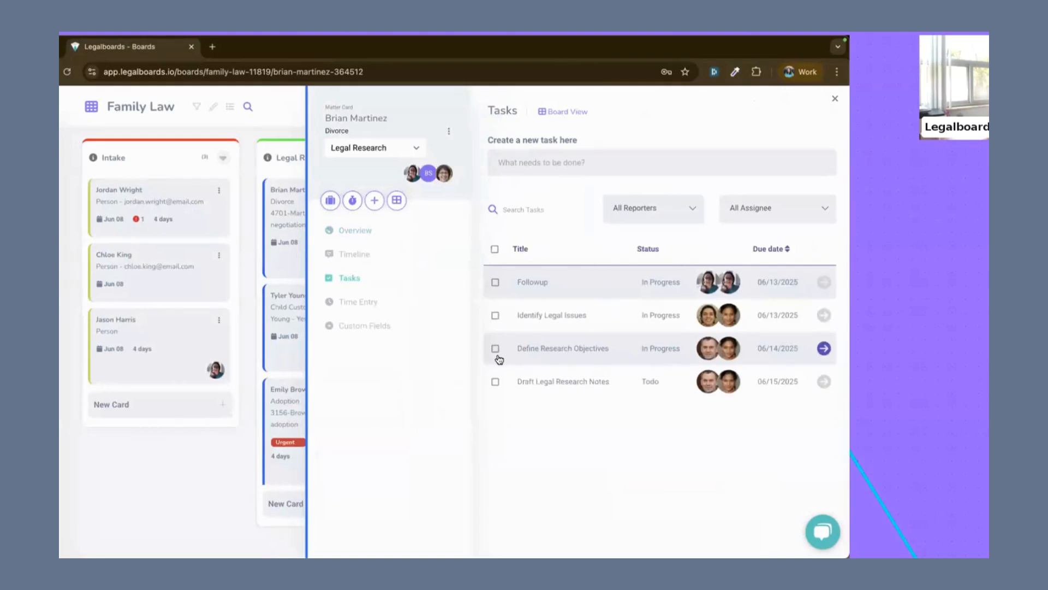
{"action": "left_click", "coordinate": [249, 457]}
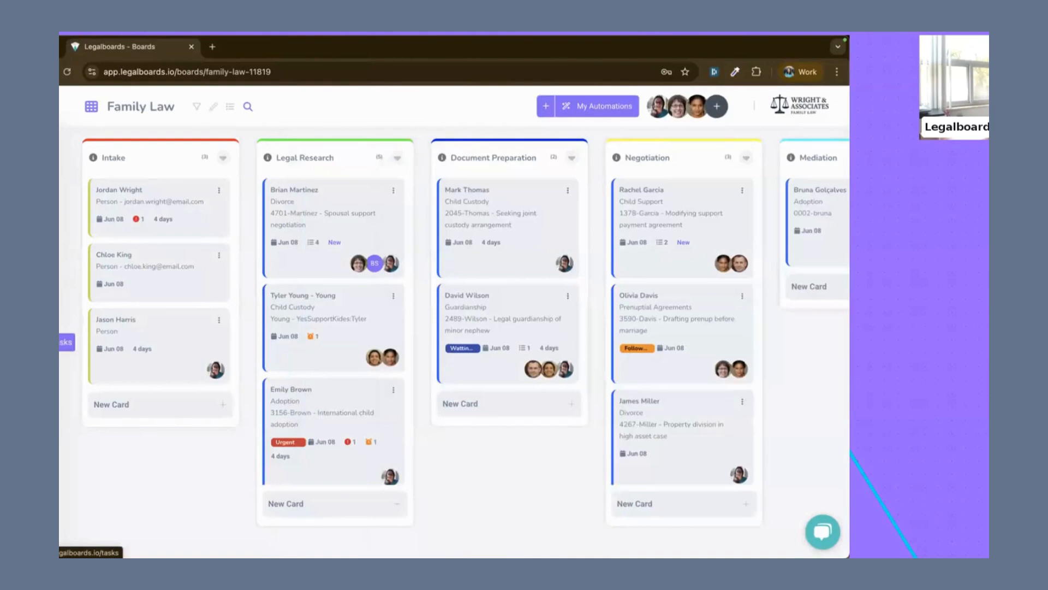
Step: Open the General Tasks board and examine the assignees, reporters and due dates across its status columns
{"action": "left_click", "coordinate": [67, 342]}
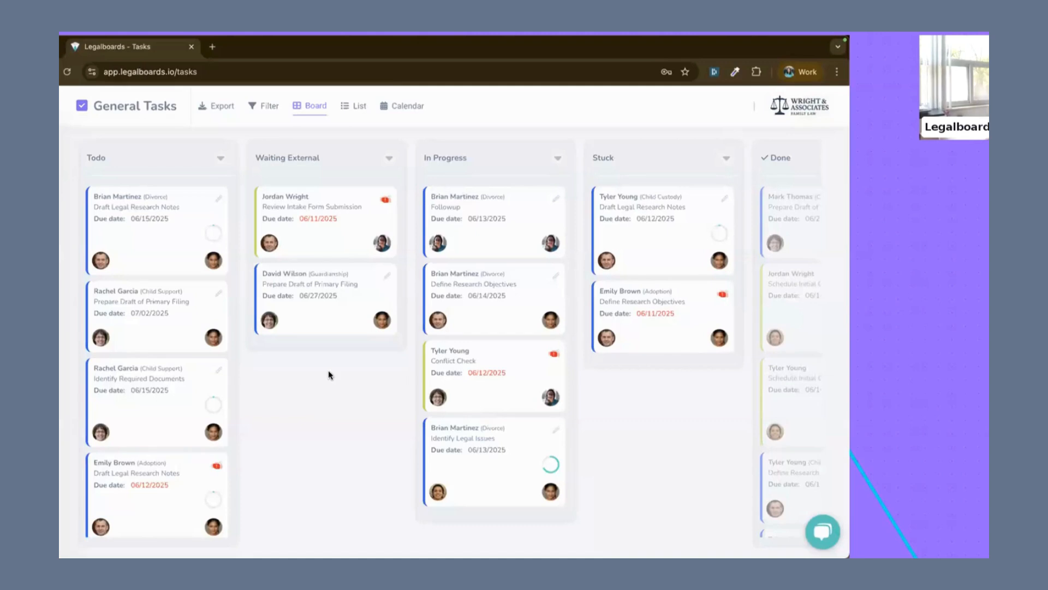
{"action": "mouse_move", "coordinate": [270, 255]}
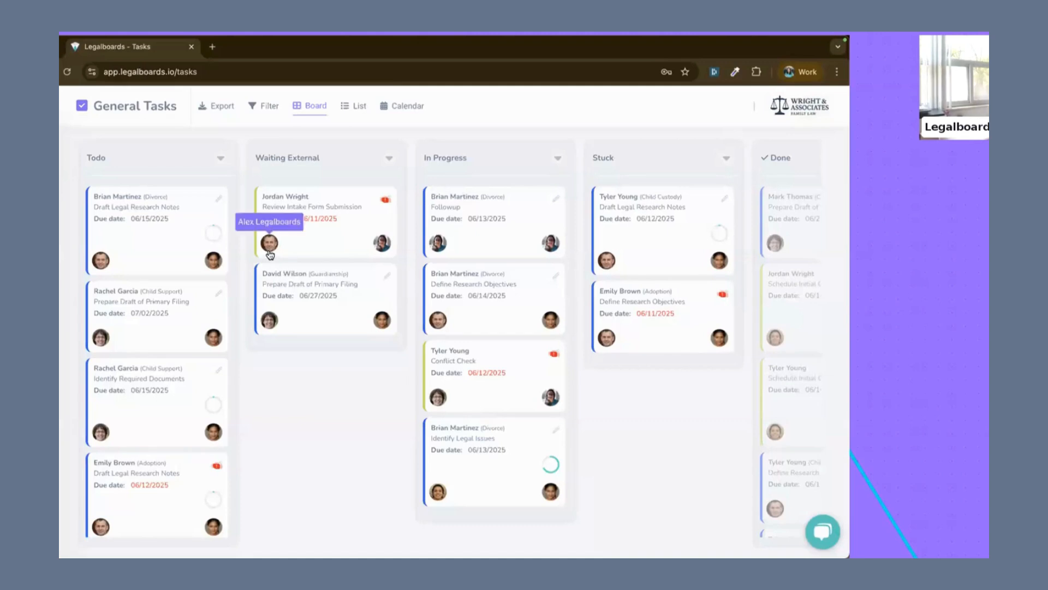
{"action": "mouse_move", "coordinate": [375, 247]}
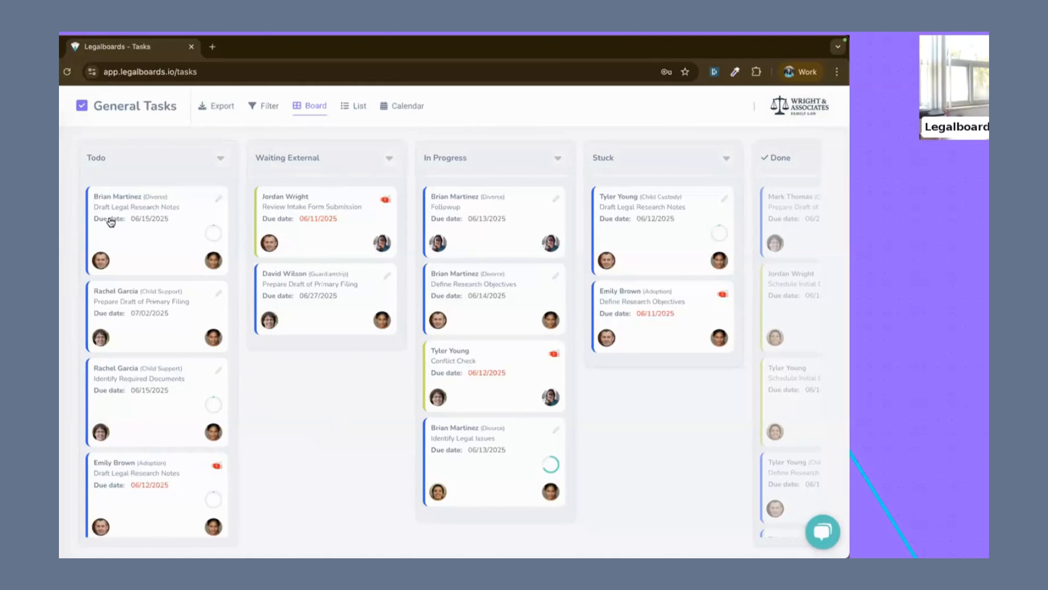
{"action": "scroll", "coordinate": [493, 164], "scroll_direction": "right", "scroll_amount": 3}
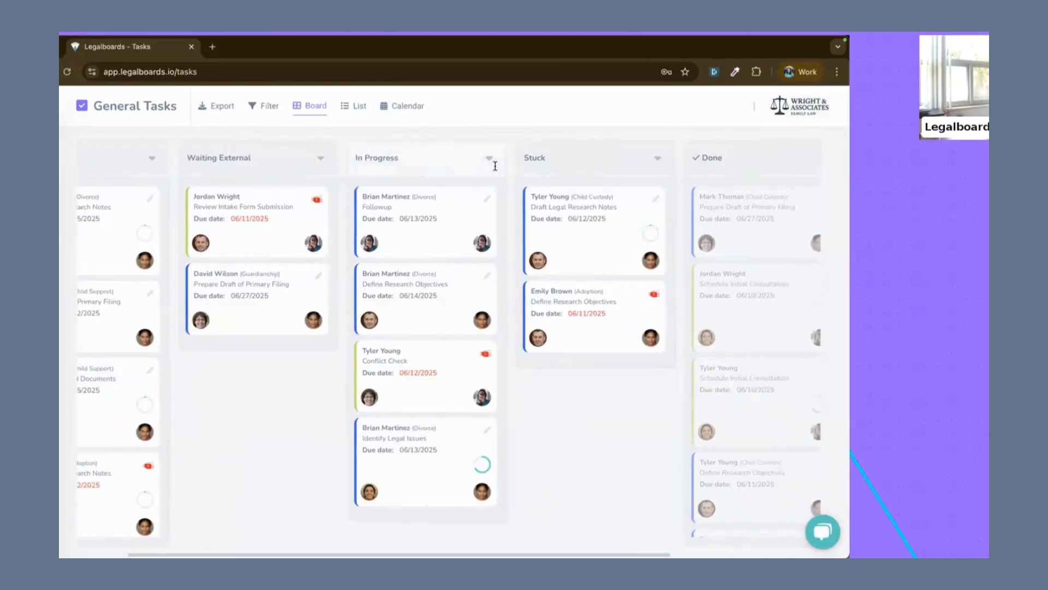
{"action": "scroll", "coordinate": [495, 165], "scroll_direction": "left", "scroll_amount": 3}
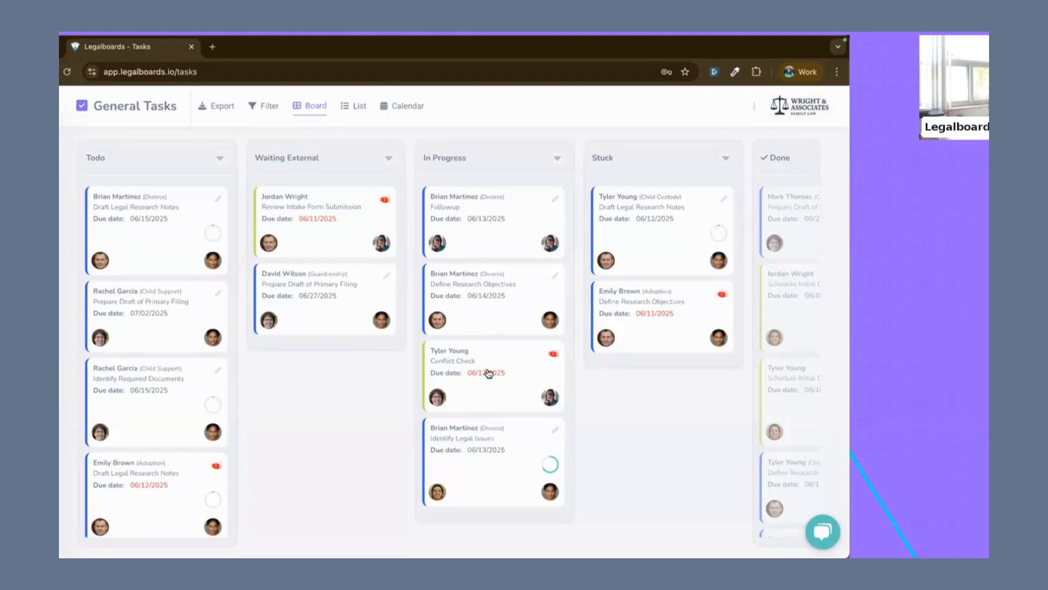
{"action": "scroll", "coordinate": [149, 285], "scroll_direction": "down", "scroll_amount": 1}
{"action": "scroll", "coordinate": [149, 285], "scroll_direction": "up", "scroll_amount": 1}
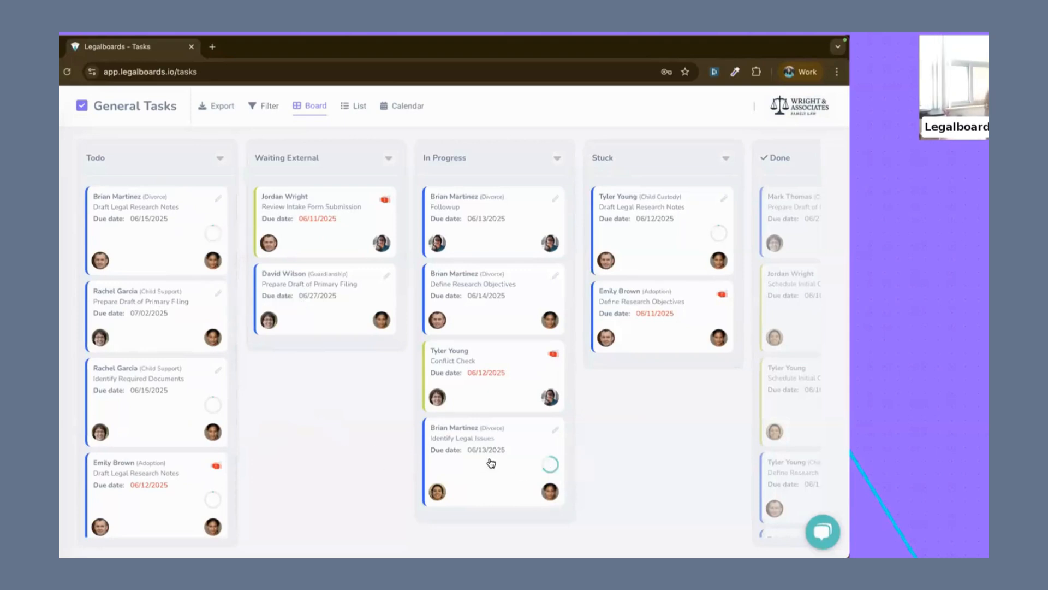
Step: Mark "List key legal questions" as done in the Identify Legal Issues task's checklist, and close the task
{"action": "left_click", "coordinate": [470, 463]}
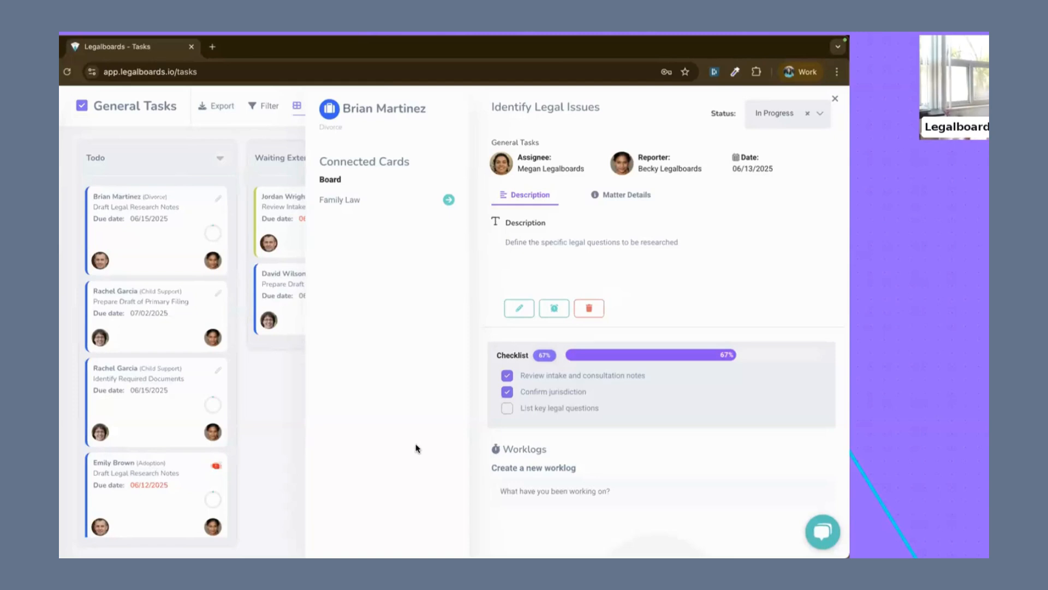
{"action": "double_click", "coordinate": [501, 354]}
{"action": "left_click", "coordinate": [500, 353]}
{"action": "left_click_drag", "start_coordinate": [493, 105], "coordinate": [598, 104]}
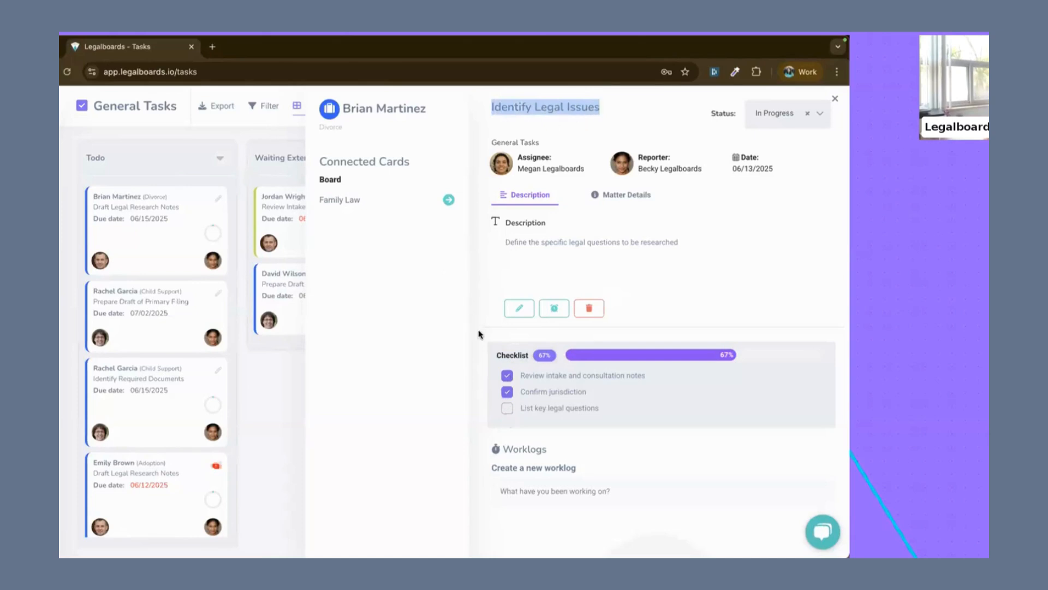
{"action": "left_click", "coordinate": [507, 409]}
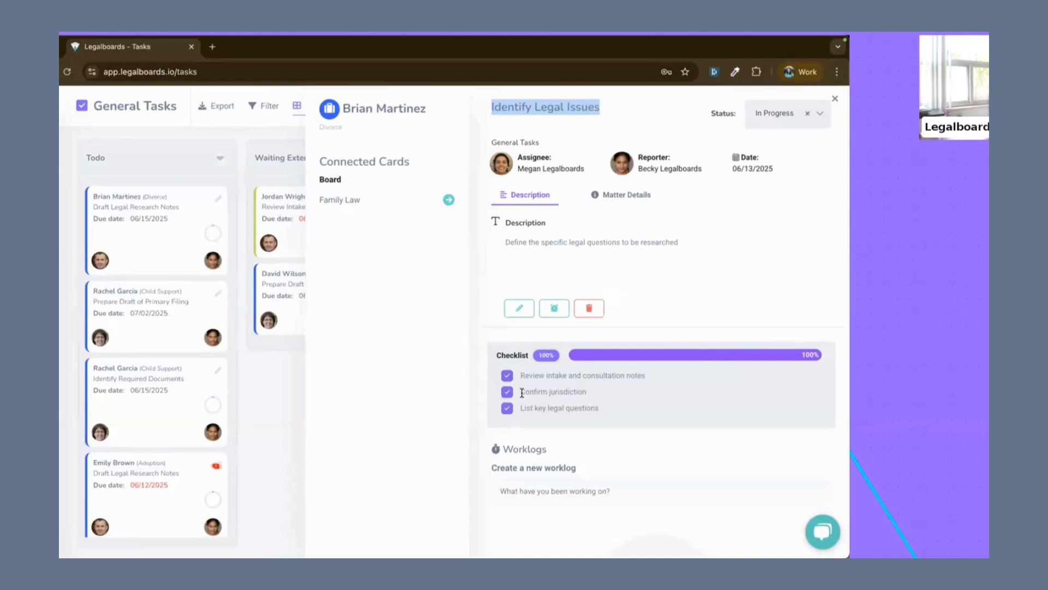
{"action": "key", "text": "Escape"}
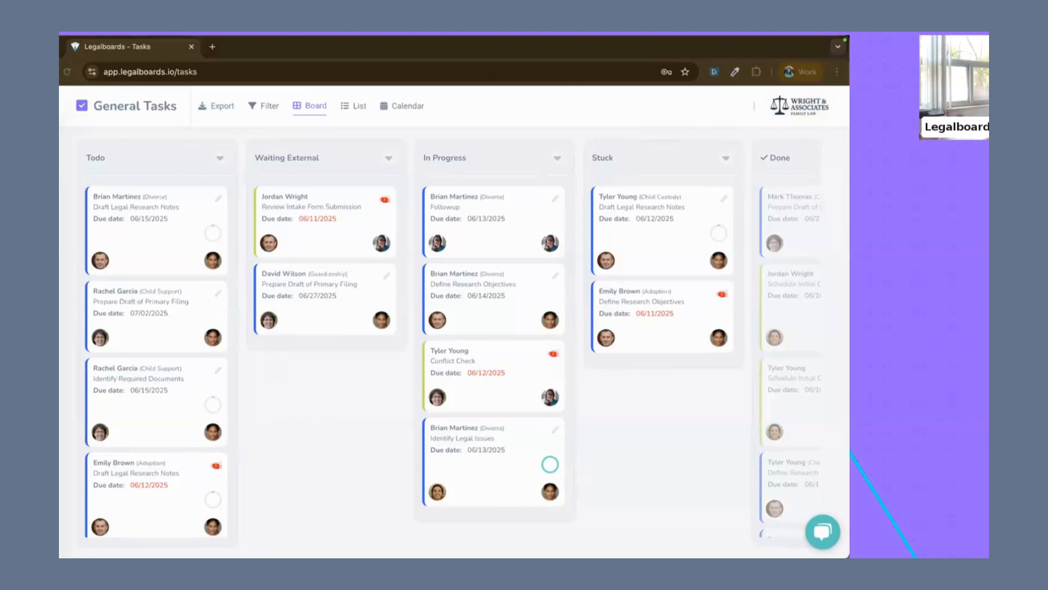
{"action": "left_click", "coordinate": [308, 388]}
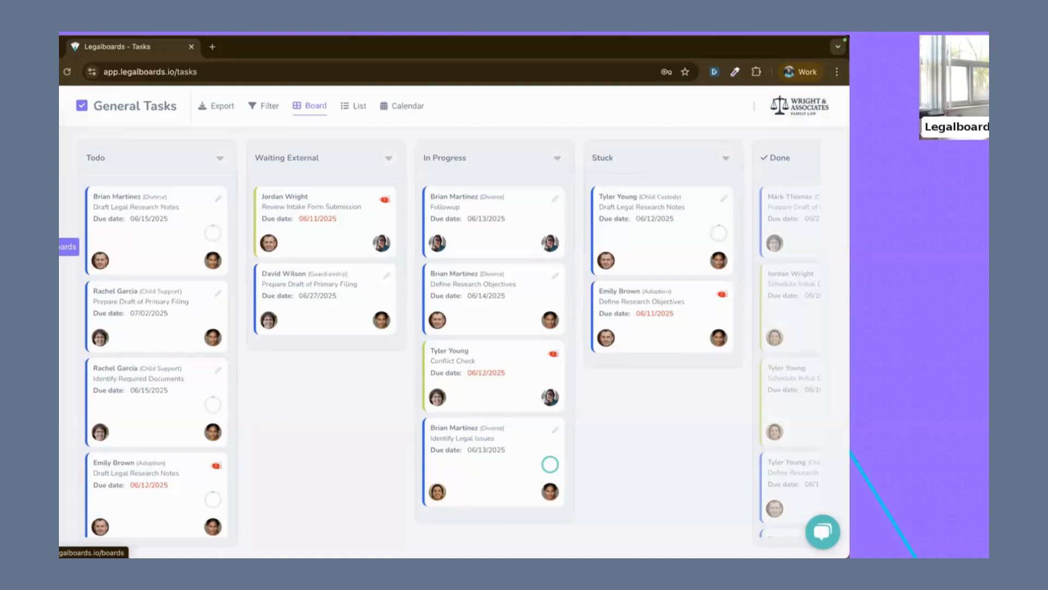
Step: Return to the Family Law board and review the members of the Paralegals and Attorney squads in the account's Squad Management settings
{"action": "left_click", "coordinate": [68, 246]}
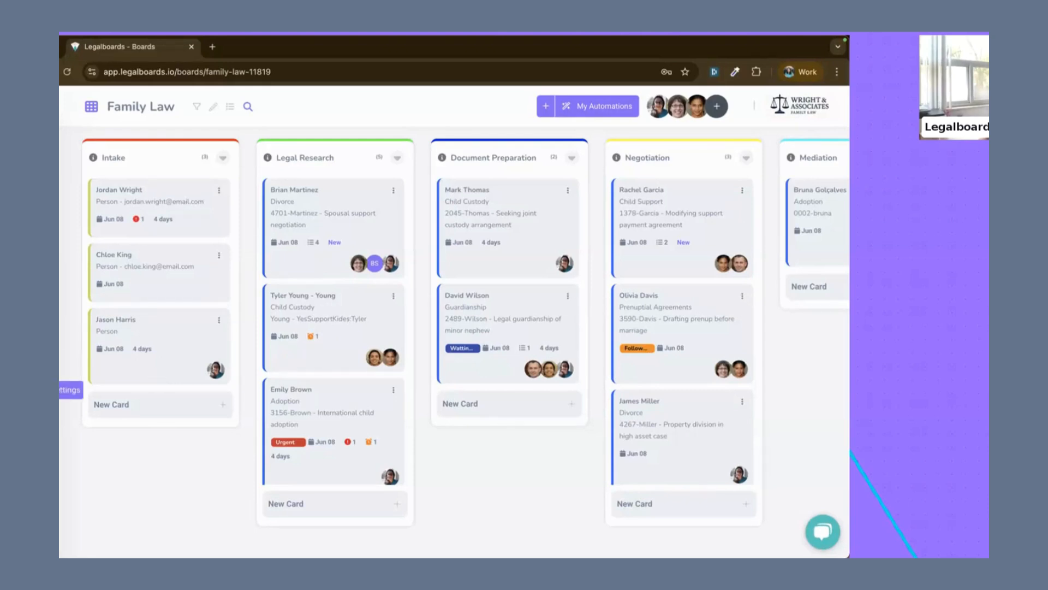
{"action": "left_click", "coordinate": [64, 390]}
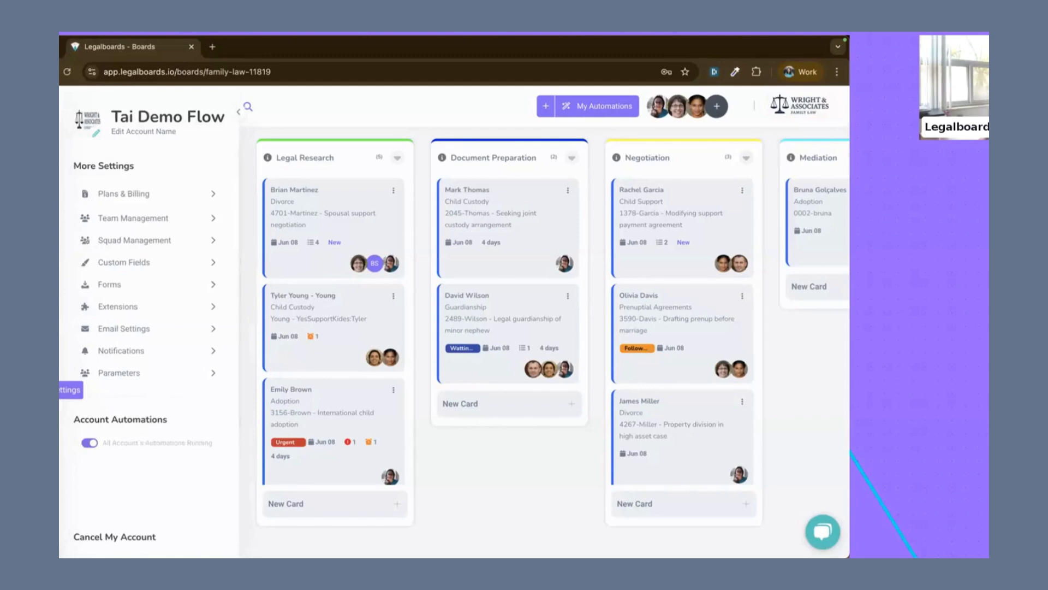
{"action": "left_click", "coordinate": [111, 241]}
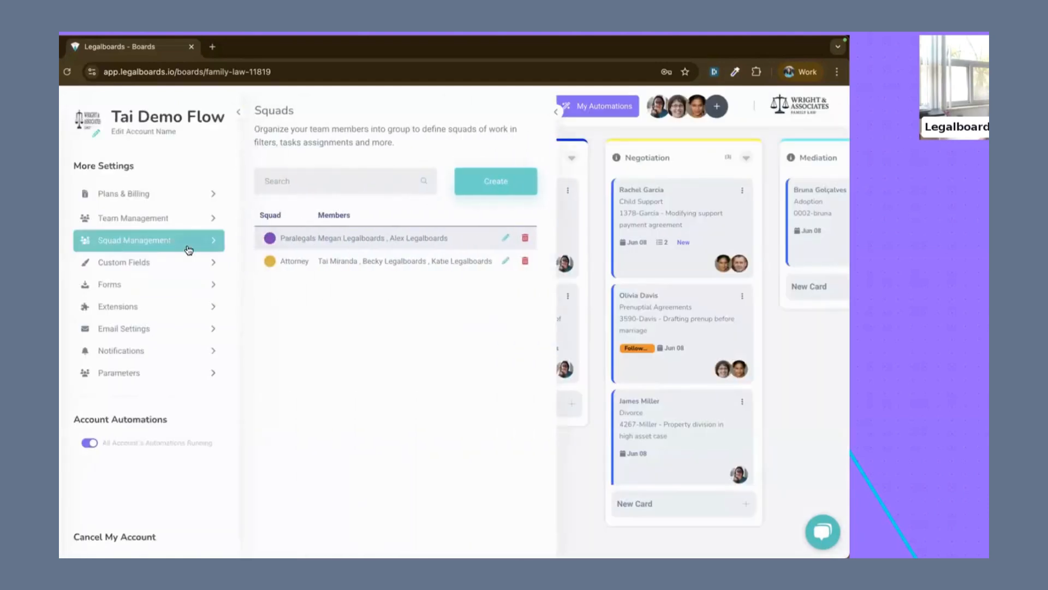
{"action": "double_click", "coordinate": [291, 237]}
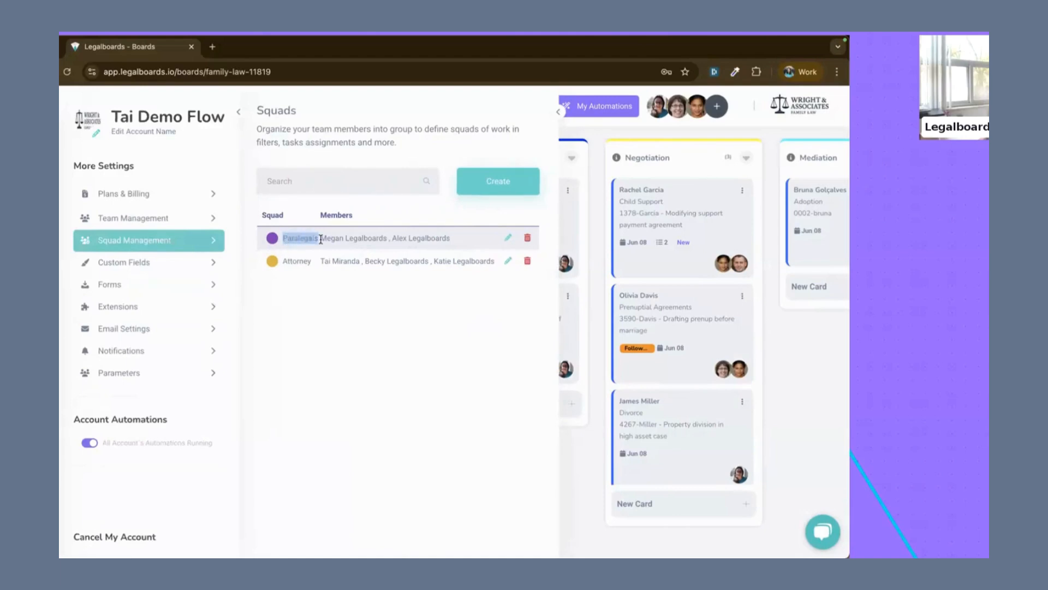
{"action": "double_click", "coordinate": [329, 238]}
{"action": "double_click", "coordinate": [398, 239]}
{"action": "double_click", "coordinate": [288, 261]}
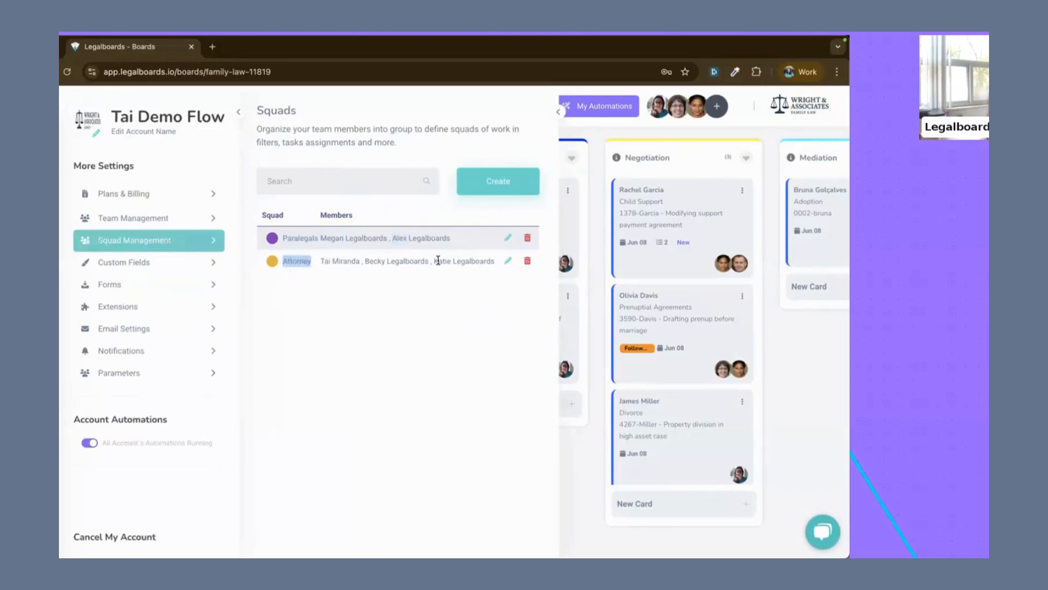
Step: Leave the squad settings and start a new task on the Legal Research child custody matter, assigned to the Paralegals squad and due 06/19/2025
{"action": "left_click", "coordinate": [414, 290]}
{"action": "key", "text": "Escape"}
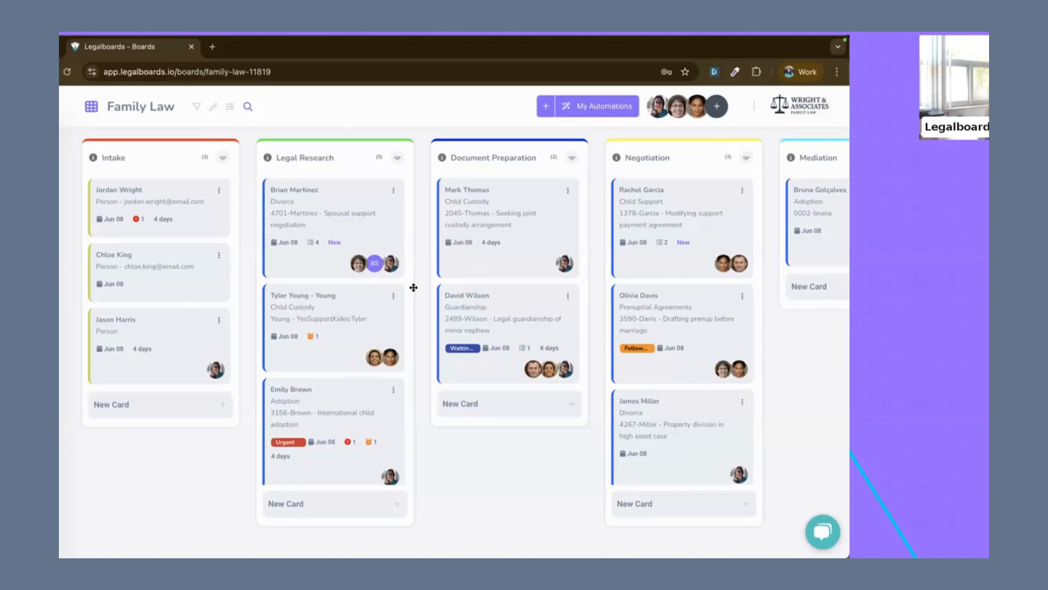
{"action": "left_click", "coordinate": [345, 329]}
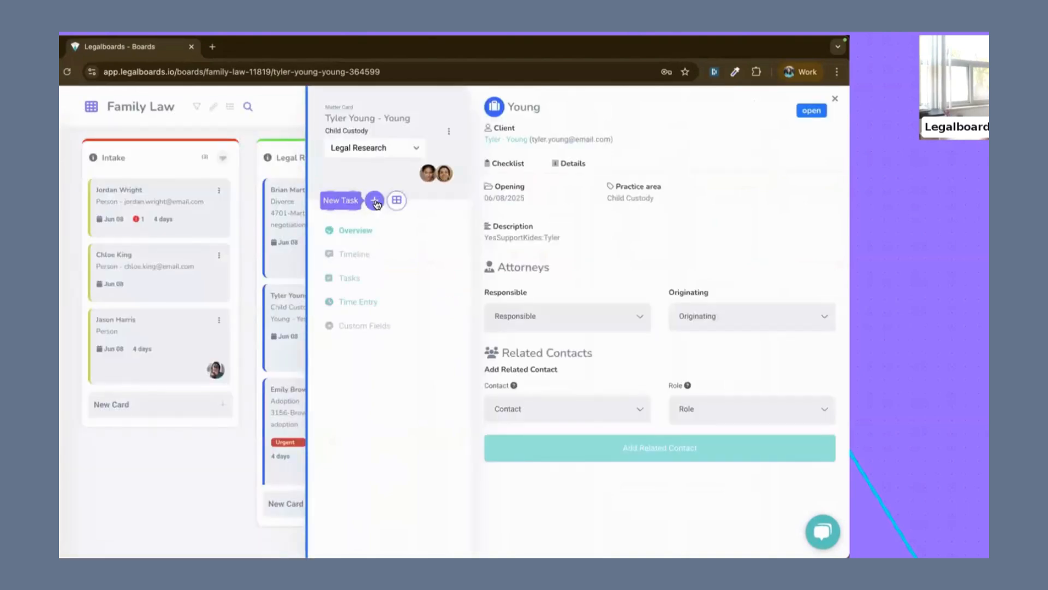
{"action": "left_click", "coordinate": [375, 201]}
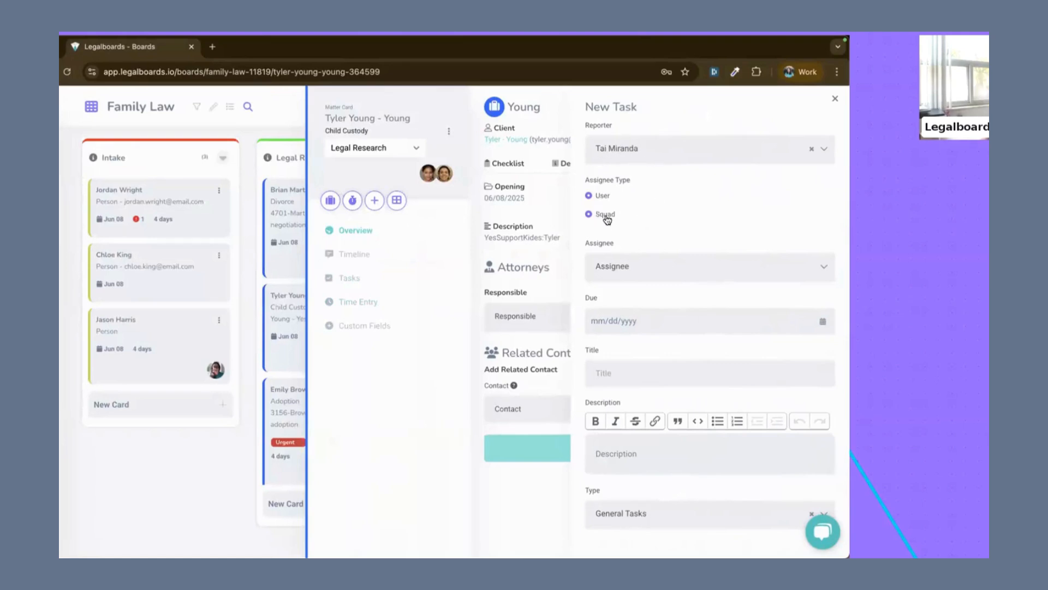
{"action": "left_click", "coordinate": [619, 268]}
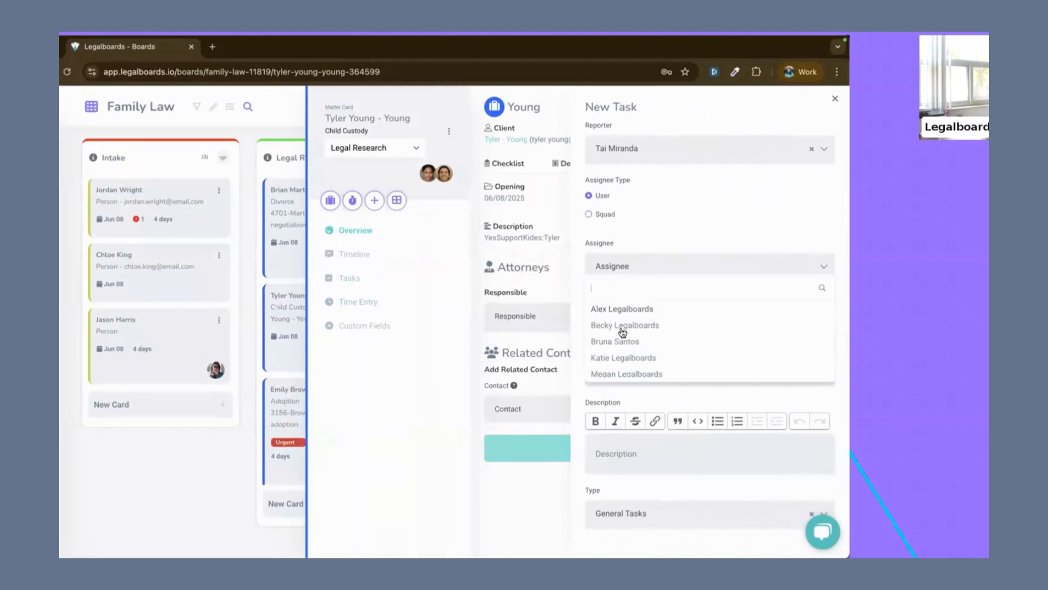
{"action": "left_click", "coordinate": [589, 213]}
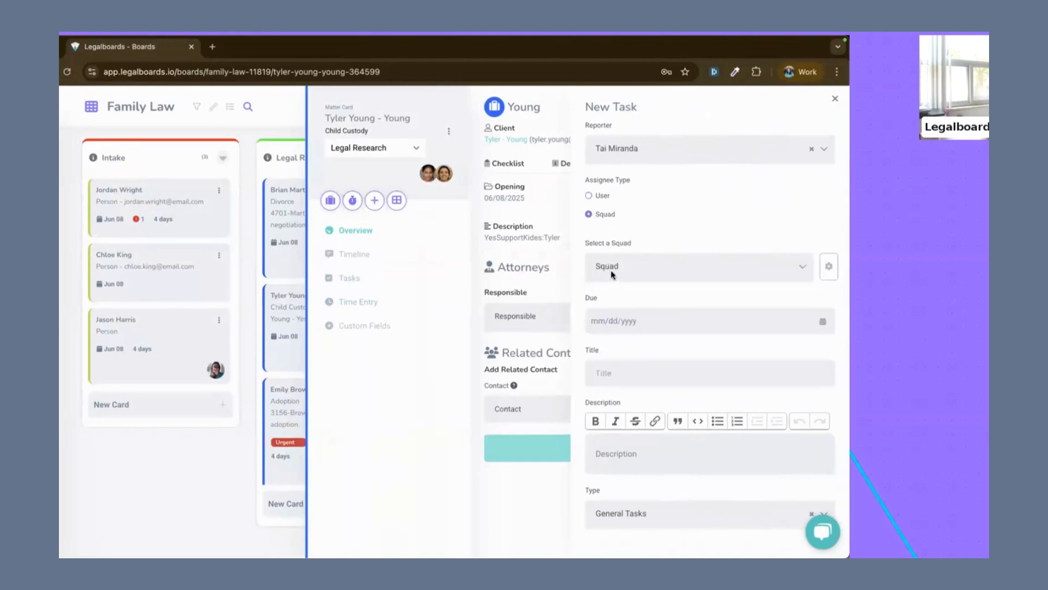
{"action": "left_click", "coordinate": [612, 272]}
{"action": "left_click", "coordinate": [614, 309]}
{"action": "left_click", "coordinate": [631, 324]}
{"action": "left_click", "coordinate": [698, 430]}
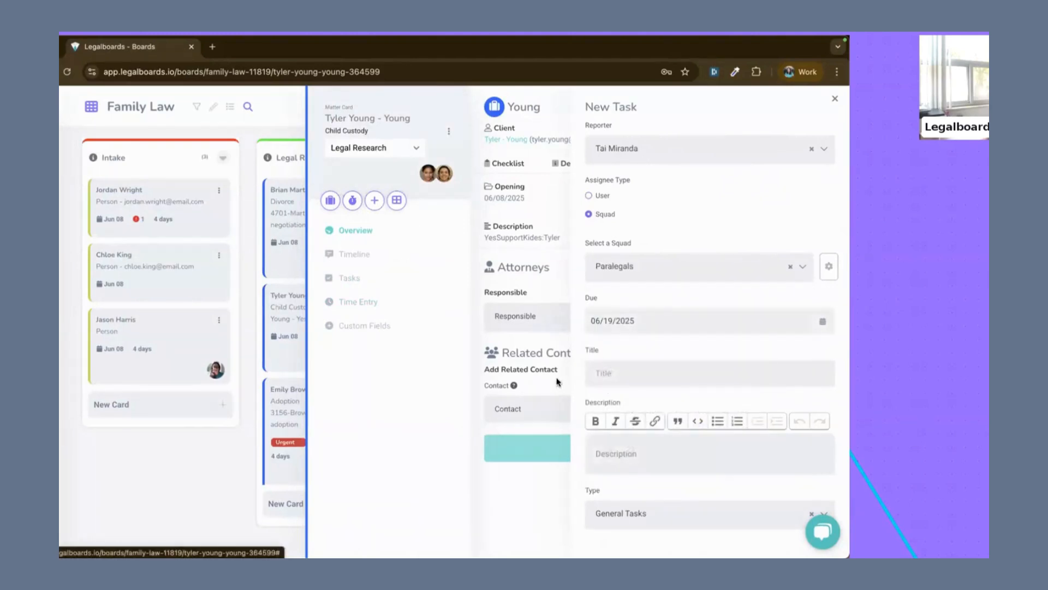
Step: Title the new task FUP, enter "tets" as its description, set its status to Todo and save it
{"action": "left_click", "coordinate": [637, 377]}
{"action": "type", "text": "FUP"}
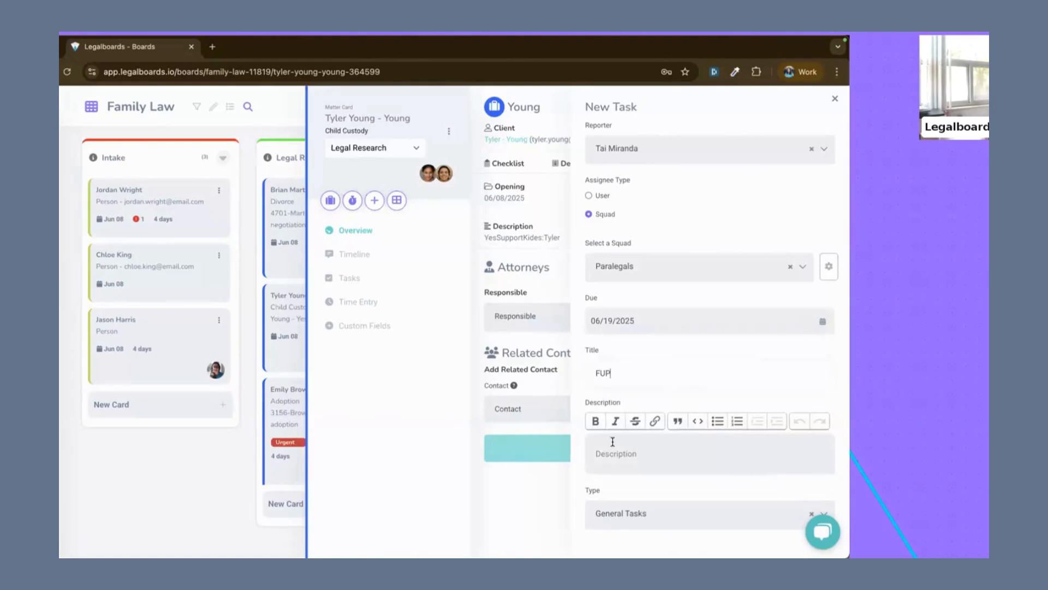
{"action": "scroll", "coordinate": [613, 441], "scroll_direction": "down", "scroll_amount": 5}
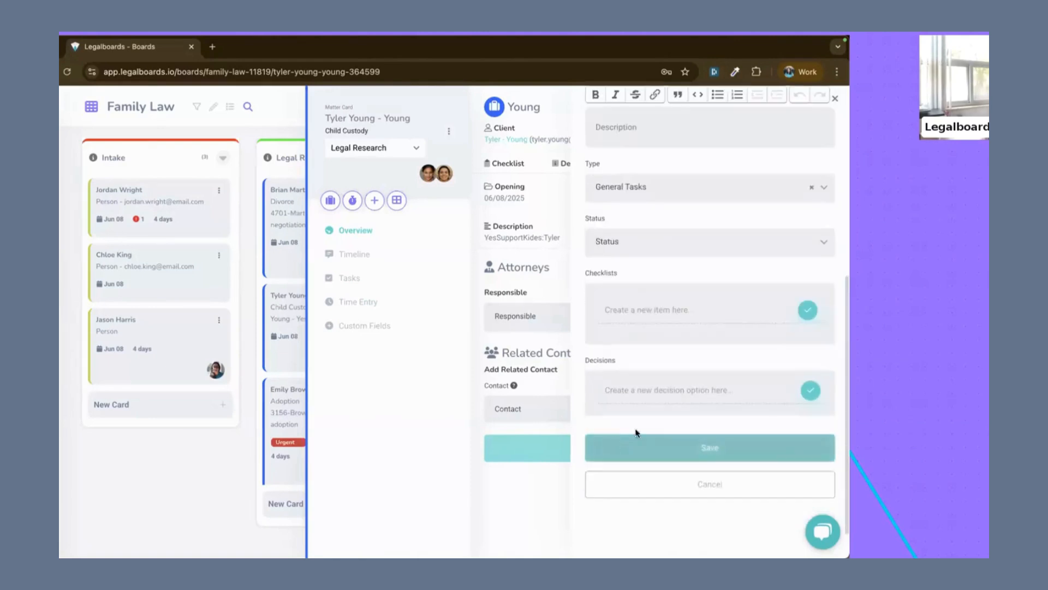
{"action": "left_click", "coordinate": [631, 140]}
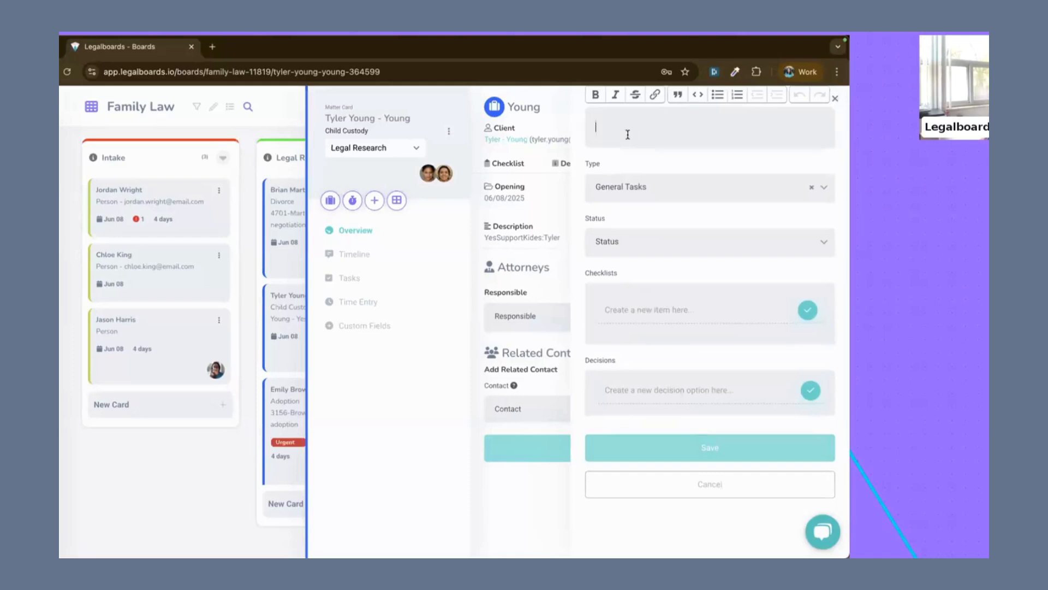
{"action": "type", "text": "a"}
{"action": "key", "text": "BackSpace"}
{"action": "type", "text": "tets"}
{"action": "scroll", "coordinate": [650, 435], "scroll_direction": "up", "scroll_amount": 3}
{"action": "left_click", "coordinate": [612, 393]}
{"action": "left_click", "coordinate": [604, 435]}
{"action": "scroll", "coordinate": [677, 442], "scroll_direction": "down", "scroll_amount": 3}
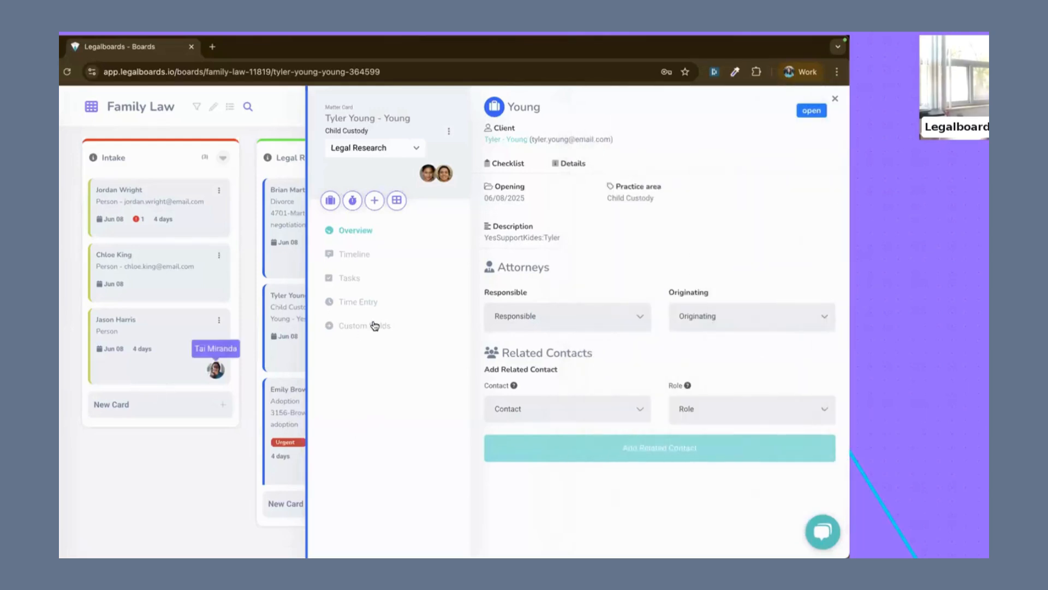
Step: Check the matter's task list, then move the FUP task to In Progress on the General Tasks board and fish it for yourself
{"action": "left_click", "coordinate": [349, 277]}
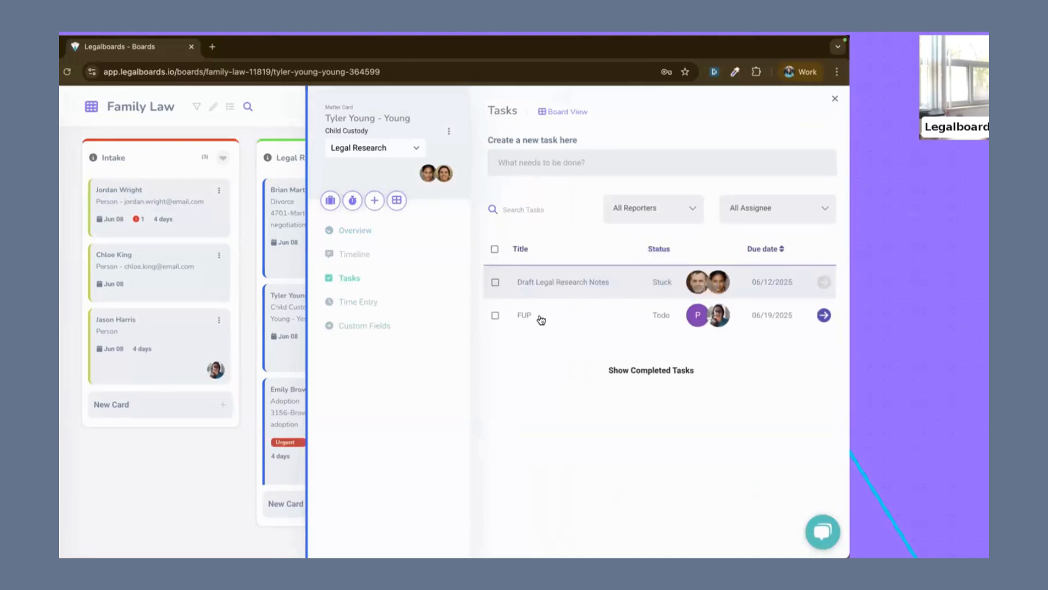
{"action": "key", "text": "Escape"}
{"action": "left_click", "coordinate": [67, 342]}
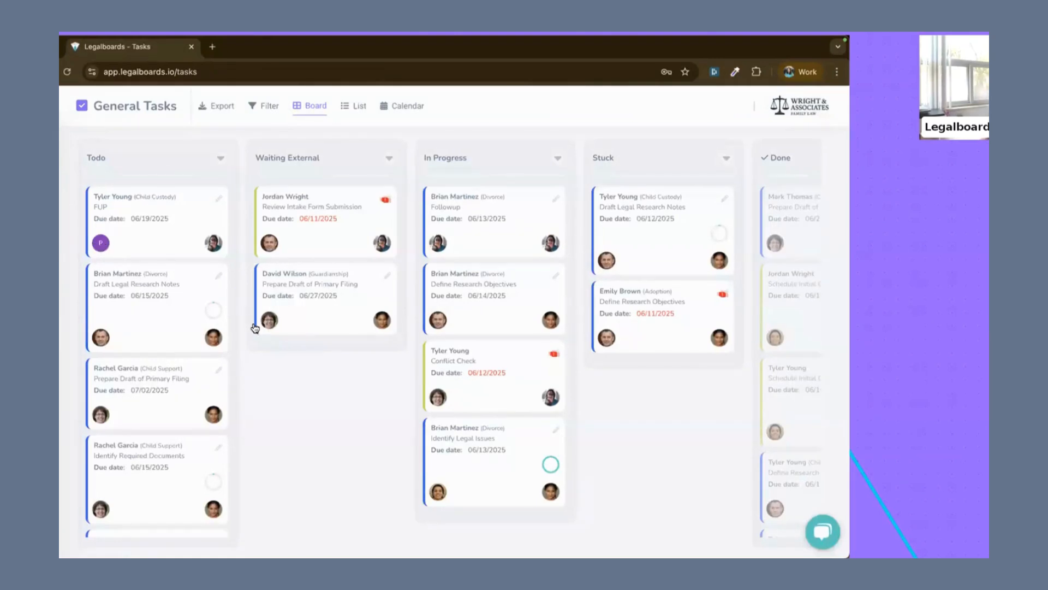
{"action": "left_click_drag", "start_coordinate": [145, 230], "coordinate": [464, 244]}
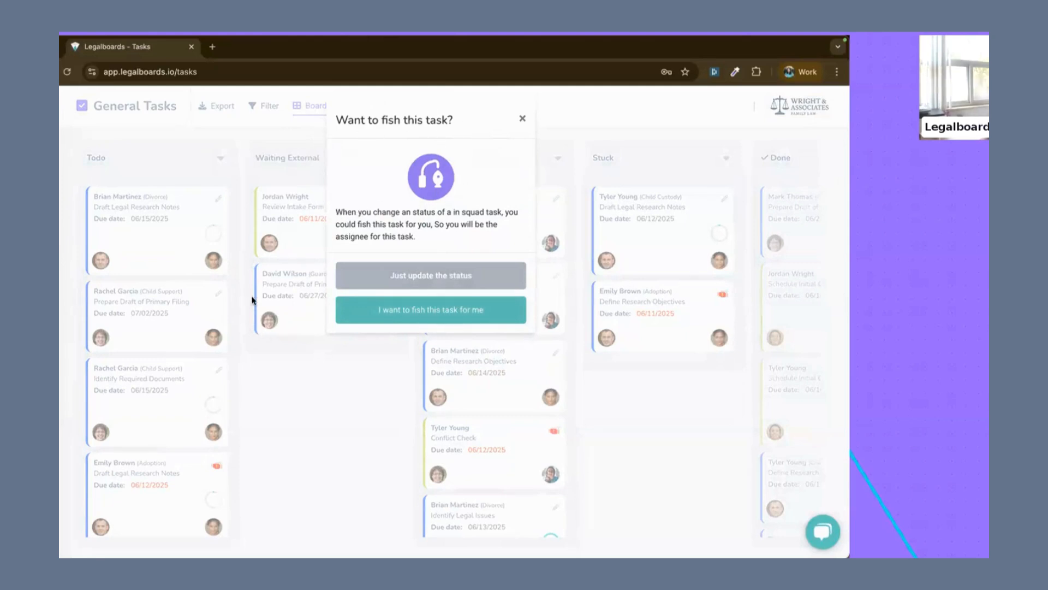
{"action": "left_click", "coordinate": [437, 313]}
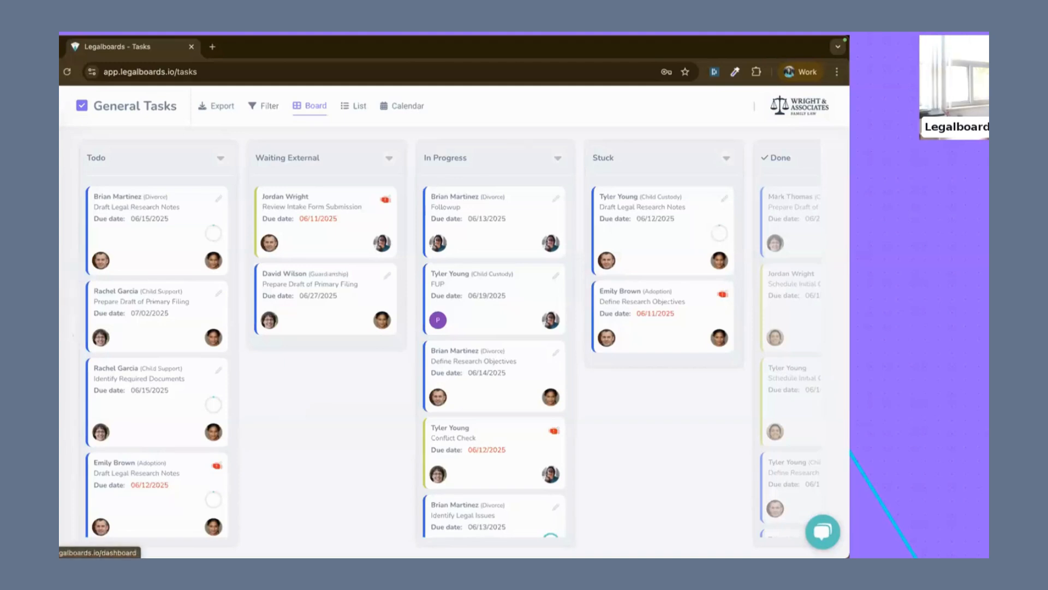
Step: Examine the Advanced Filter options for General Tasks, including the card selector, and close the filter without applying it
{"action": "left_click", "coordinate": [69, 246]}
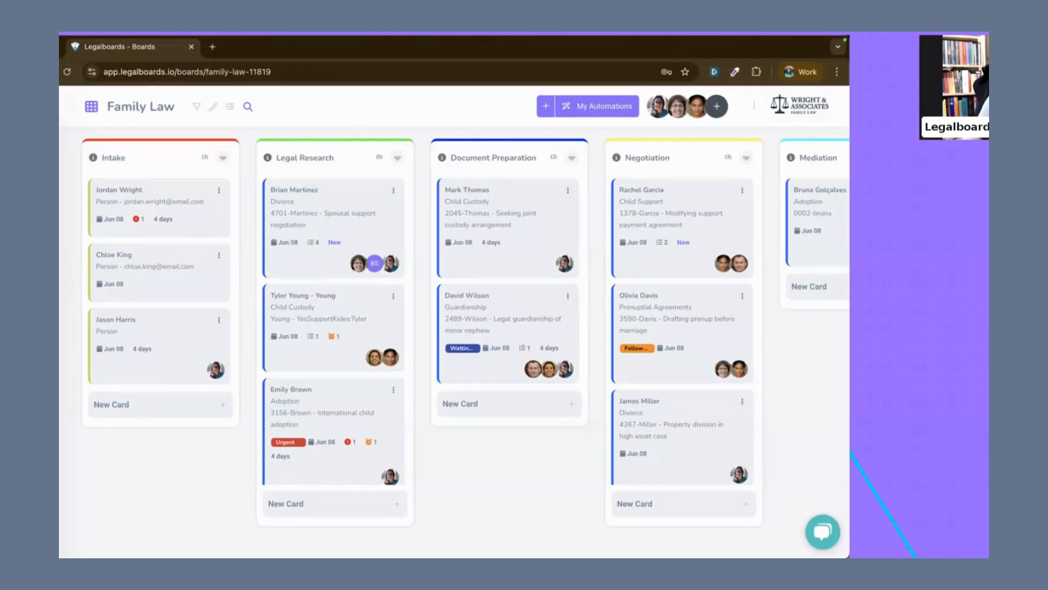
{"action": "left_click", "coordinate": [66, 341]}
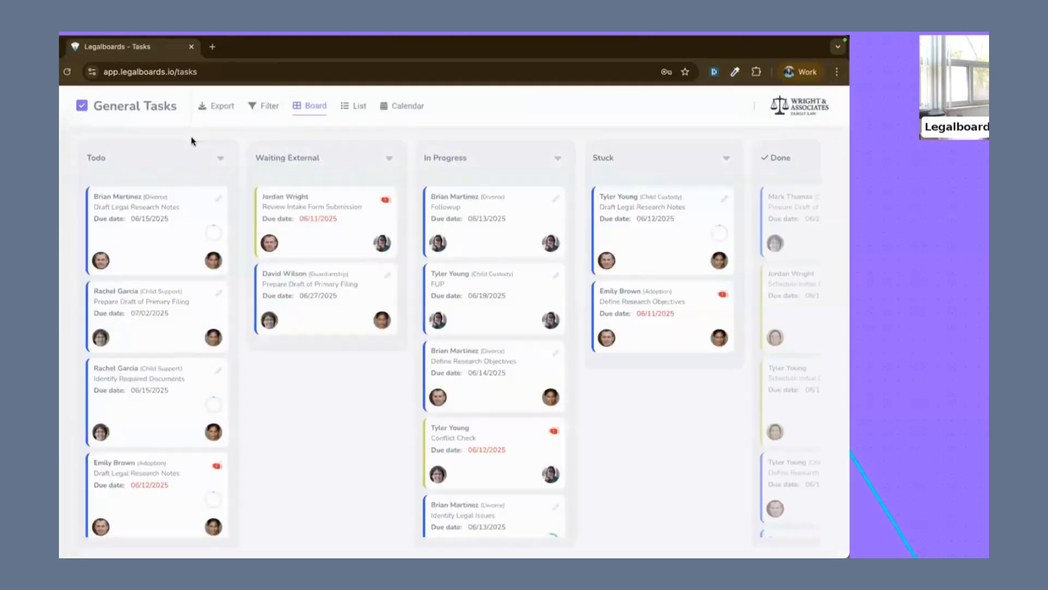
{"action": "left_click", "coordinate": [257, 106]}
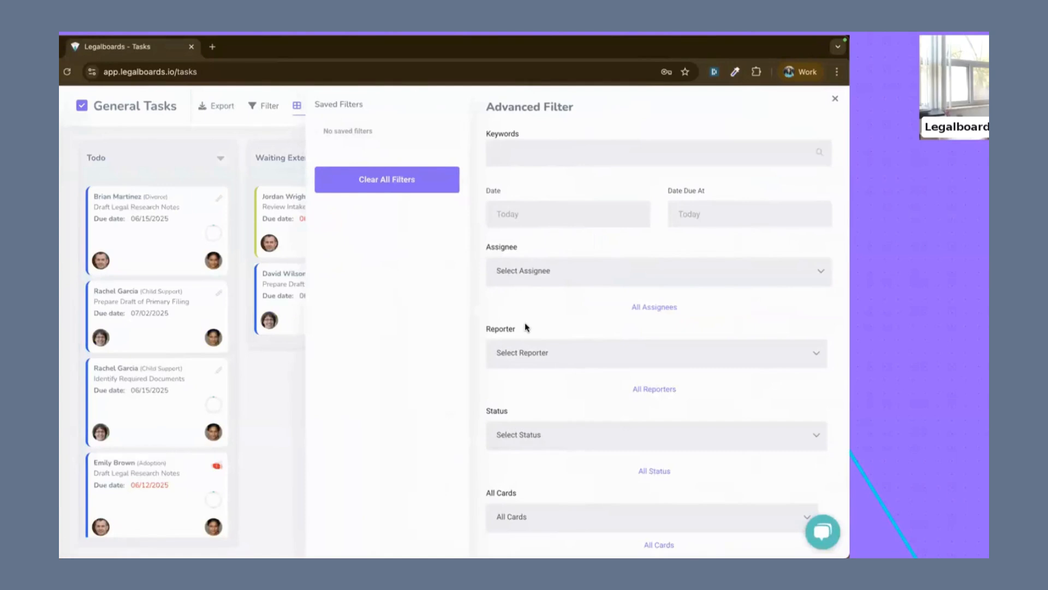
{"action": "scroll", "coordinate": [525, 323], "scroll_direction": "down", "scroll_amount": 1}
{"action": "scroll", "coordinate": [517, 322], "scroll_direction": "down", "scroll_amount": 3}
{"action": "left_click", "coordinate": [510, 380]}
{"action": "left_click", "coordinate": [524, 401]}
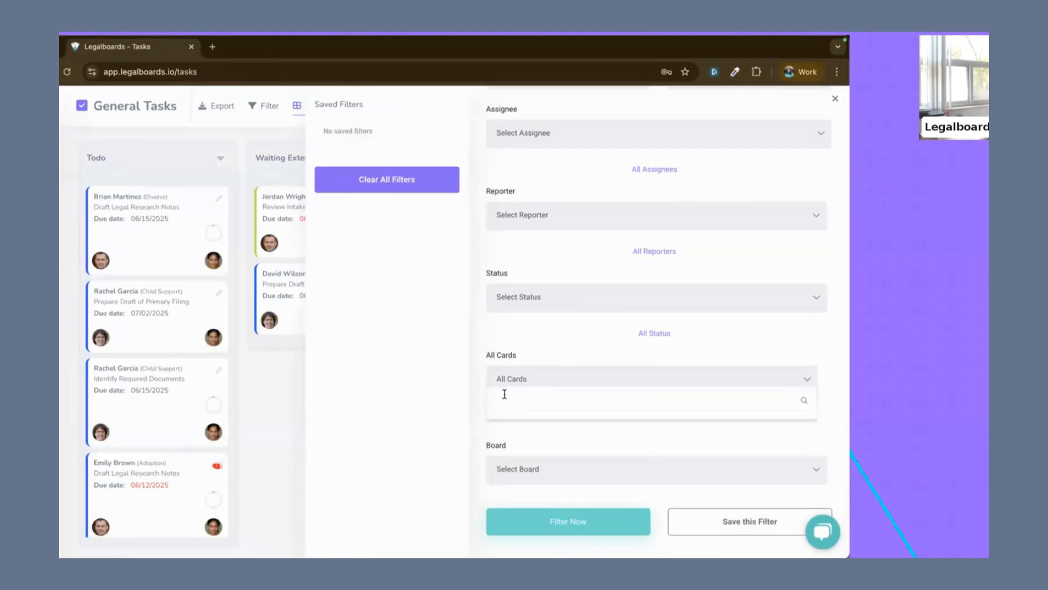
{"action": "left_click", "coordinate": [436, 380]}
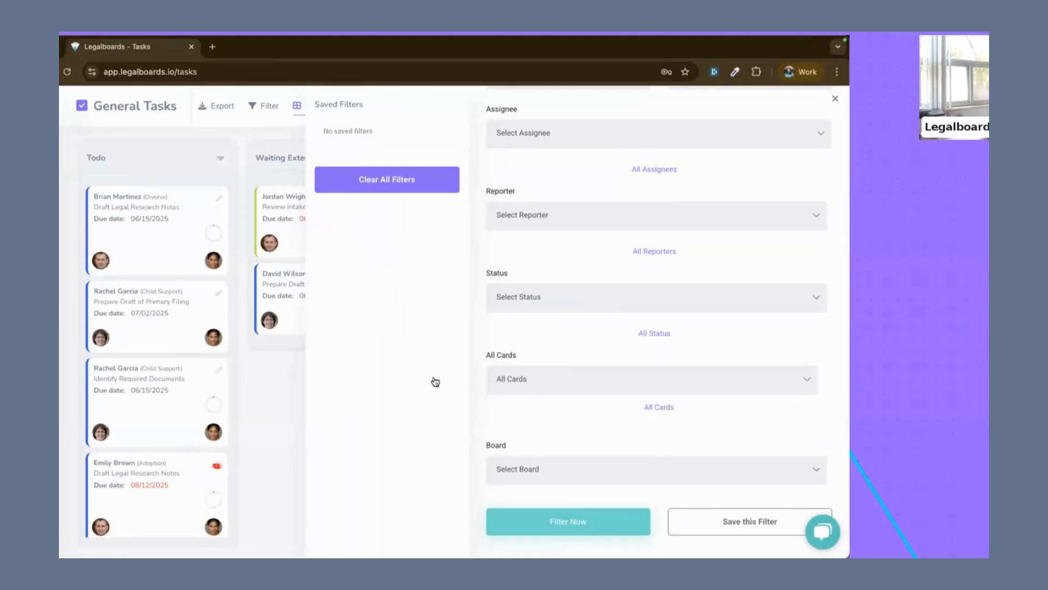
{"action": "key", "text": "Escape"}
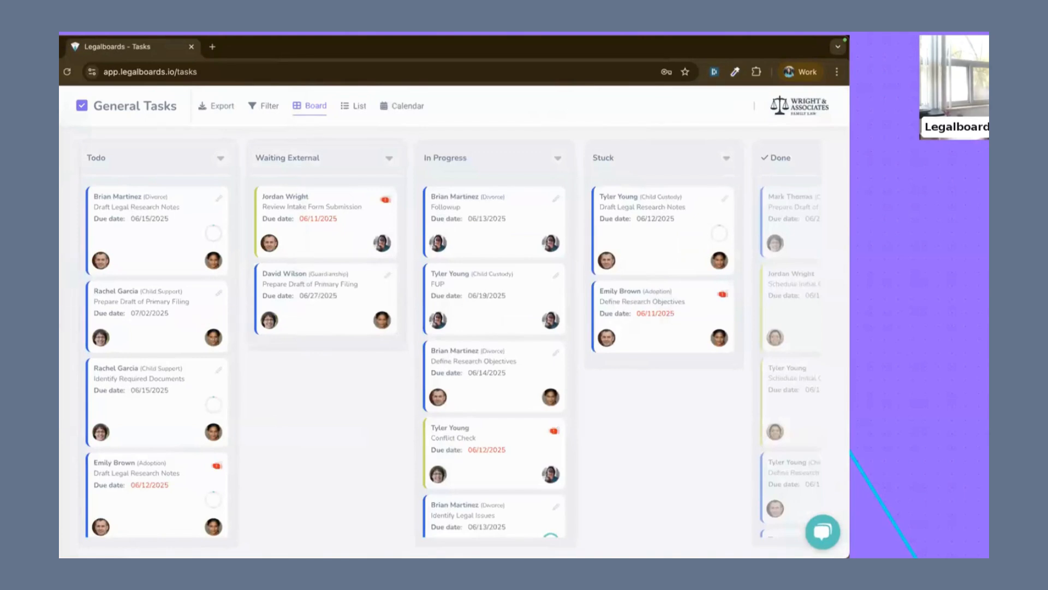
Step: Open the task board of the spousal support divorce matter from its card on the Family Law board
{"action": "left_click", "coordinate": [68, 246]}
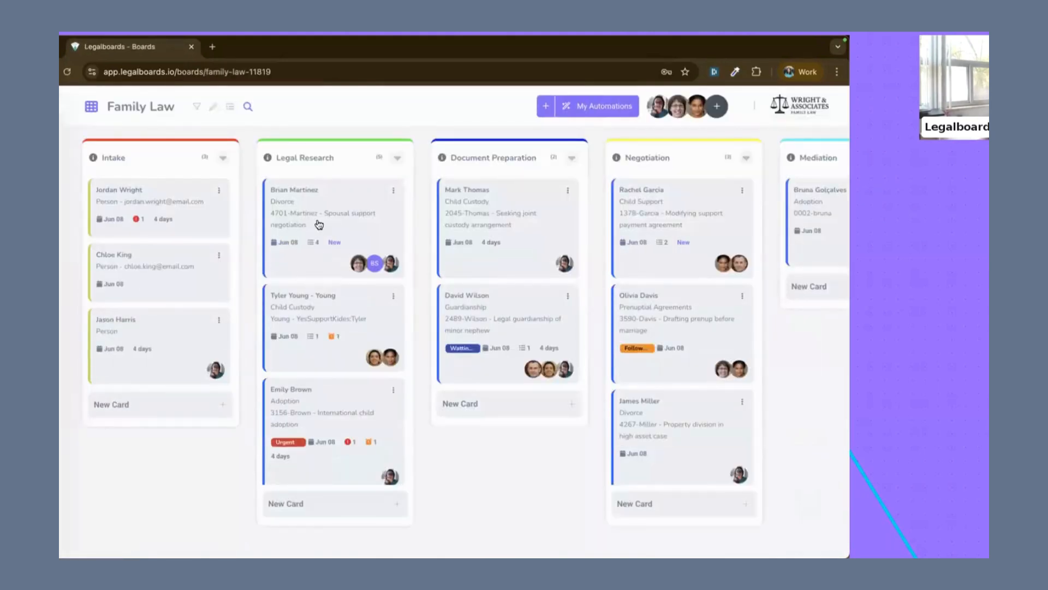
{"action": "left_click", "coordinate": [319, 225]}
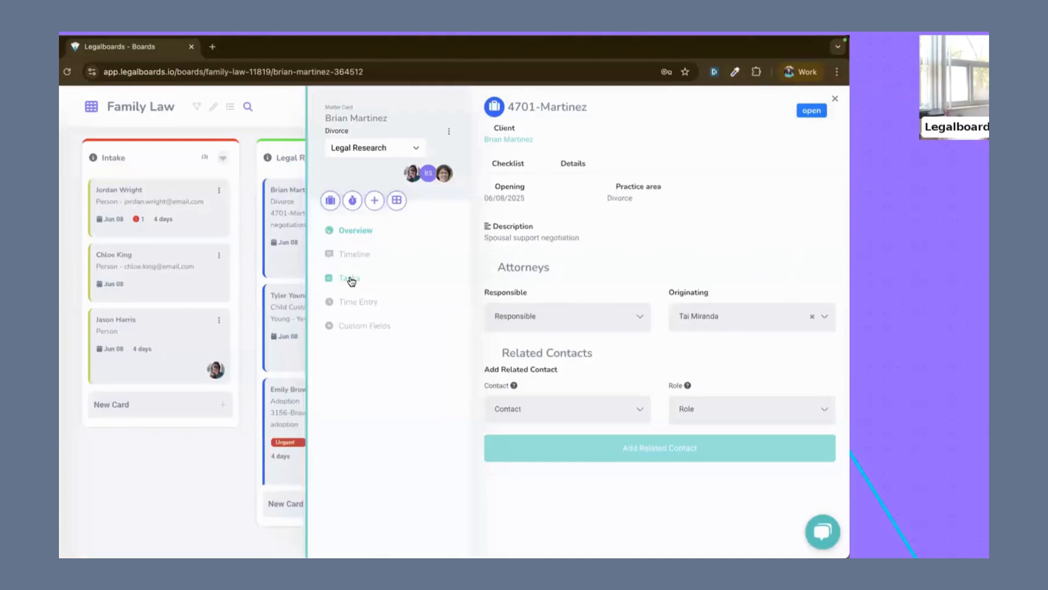
{"action": "left_click", "coordinate": [397, 202]}
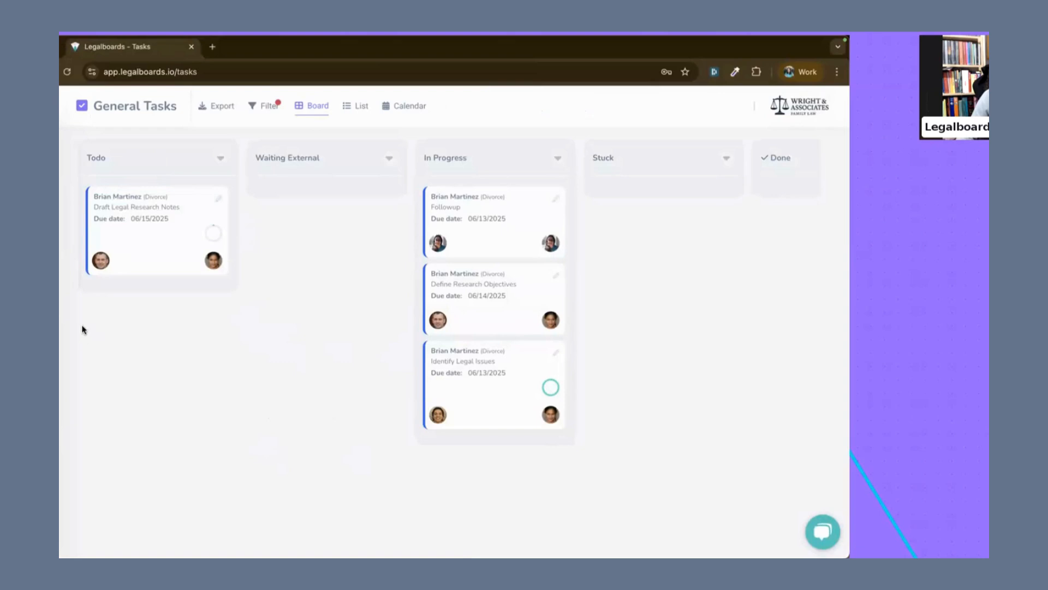
Step: Return to the Family Law board, review the opening date, practice area and description of the Legal Research child custody matter, and close the card
{"action": "mouse_move", "coordinate": [69, 247]}
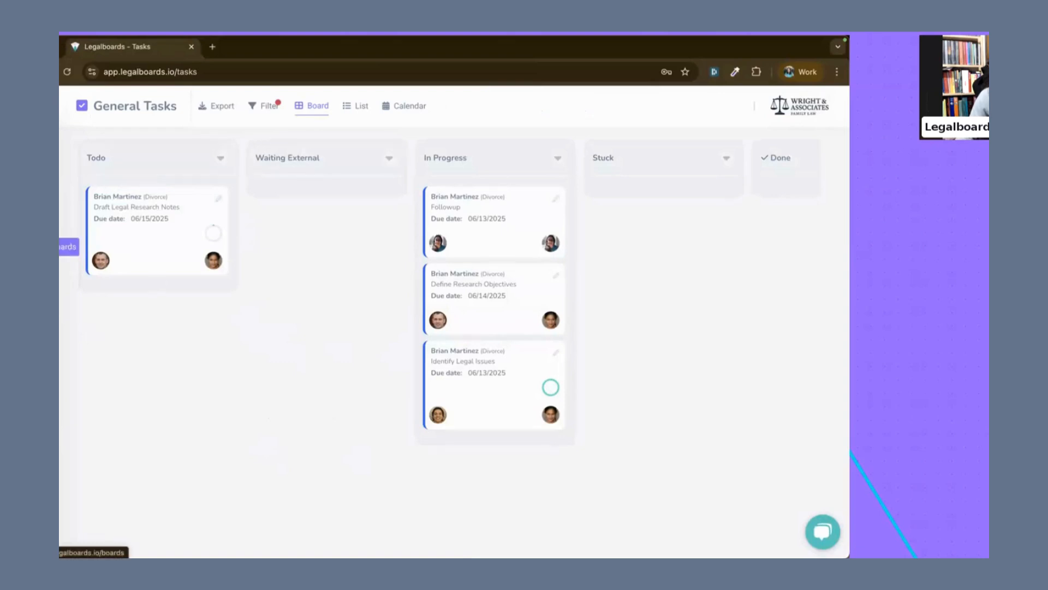
{"action": "left_click", "coordinate": [68, 247]}
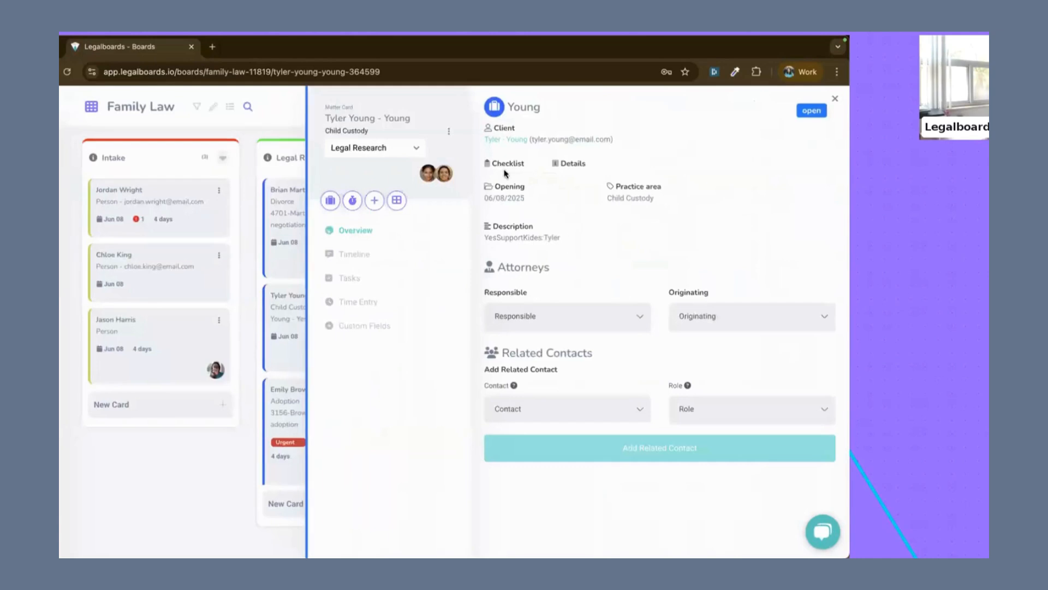
{"action": "left_click_drag", "start_coordinate": [493, 183], "coordinate": [640, 243]}
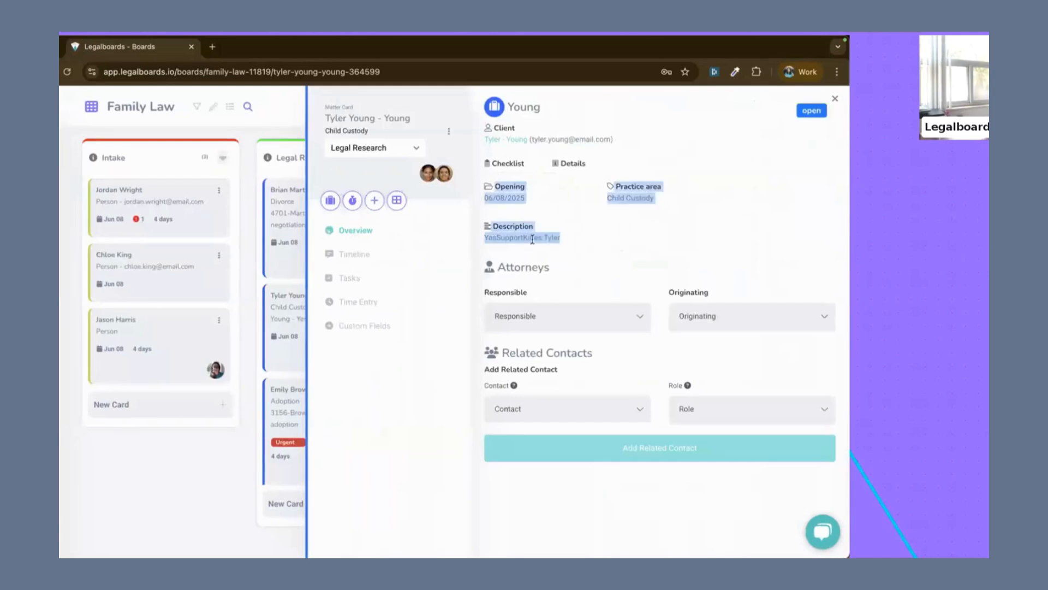
{"action": "left_click", "coordinate": [557, 236]}
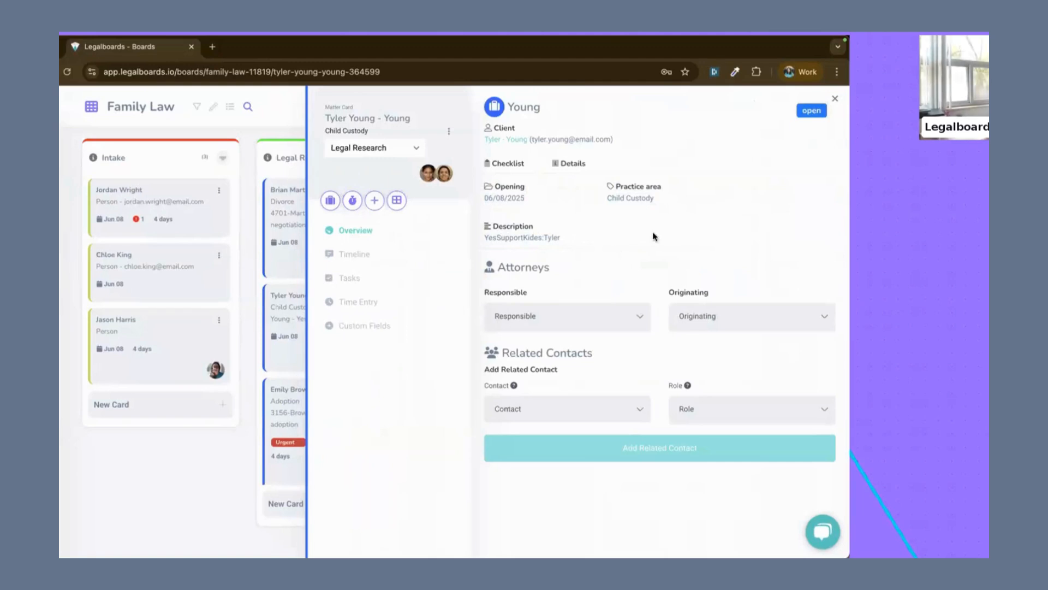
{"action": "key", "text": "Escape"}
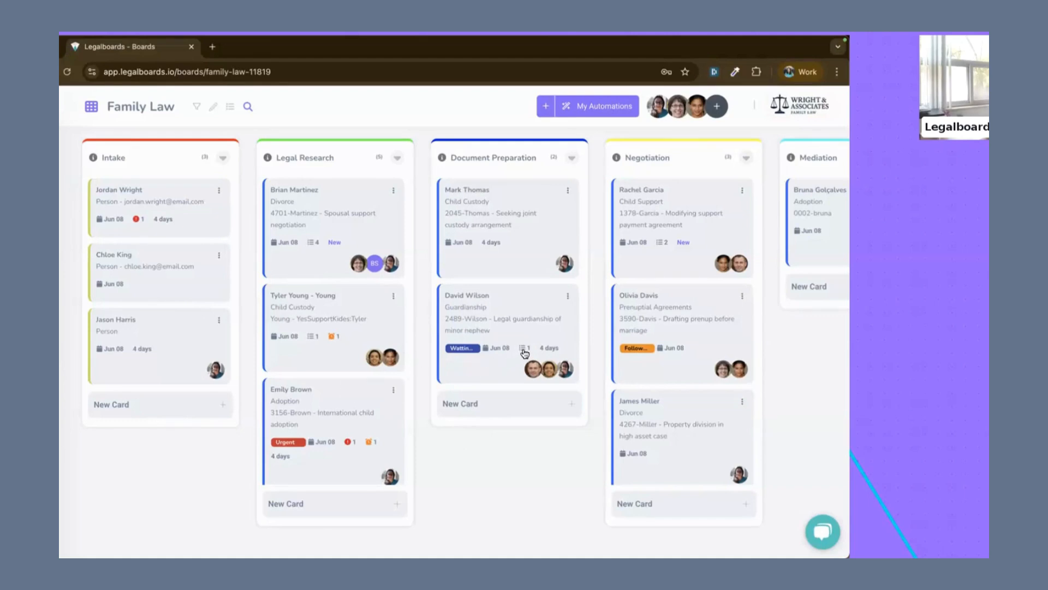
Step: Move the child custody matter card from Legal Research to the head of the Document Preparation column
{"action": "mouse_move", "coordinate": [339, 340]}
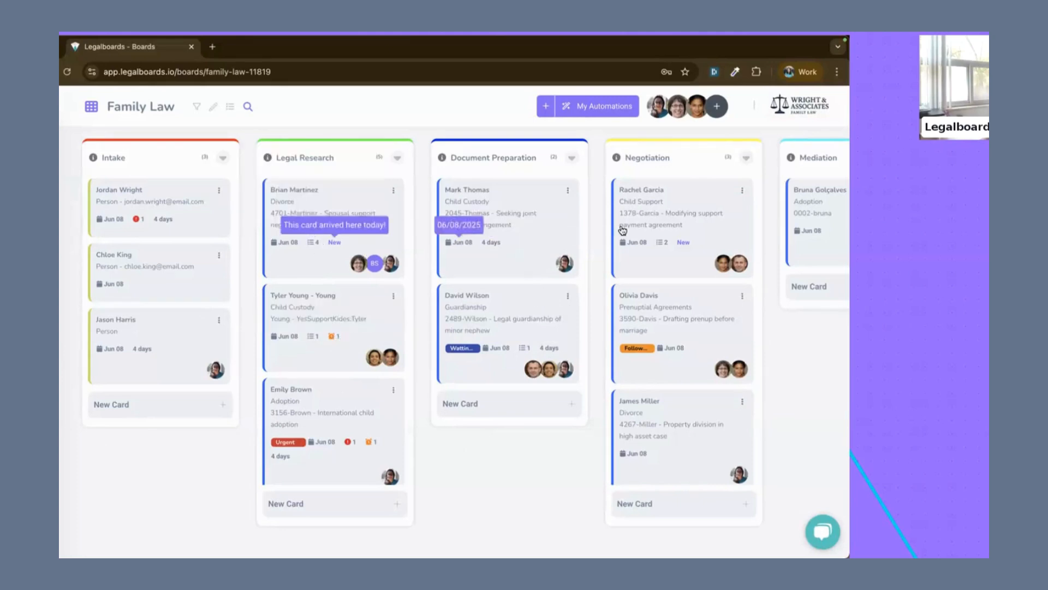
{"action": "left_click_drag", "start_coordinate": [334, 324], "coordinate": [502, 218]}
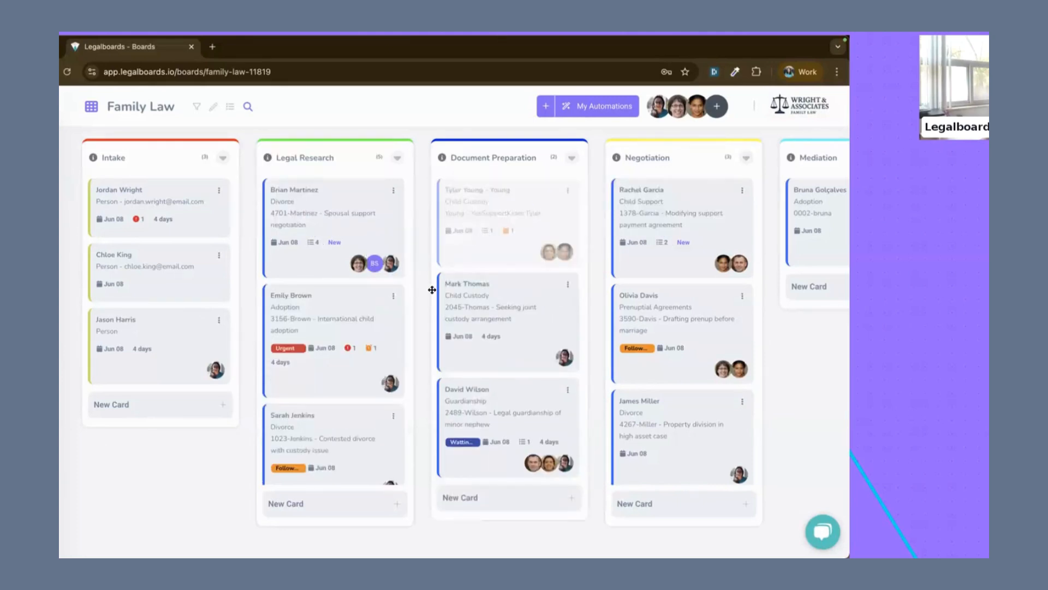
{"action": "mouse_move", "coordinate": [507, 235]}
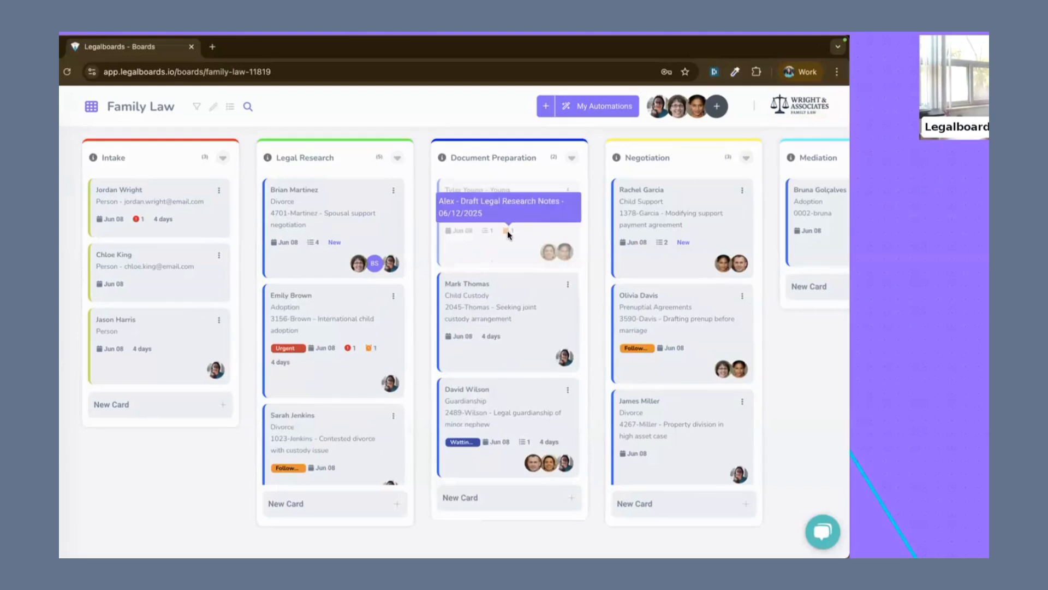